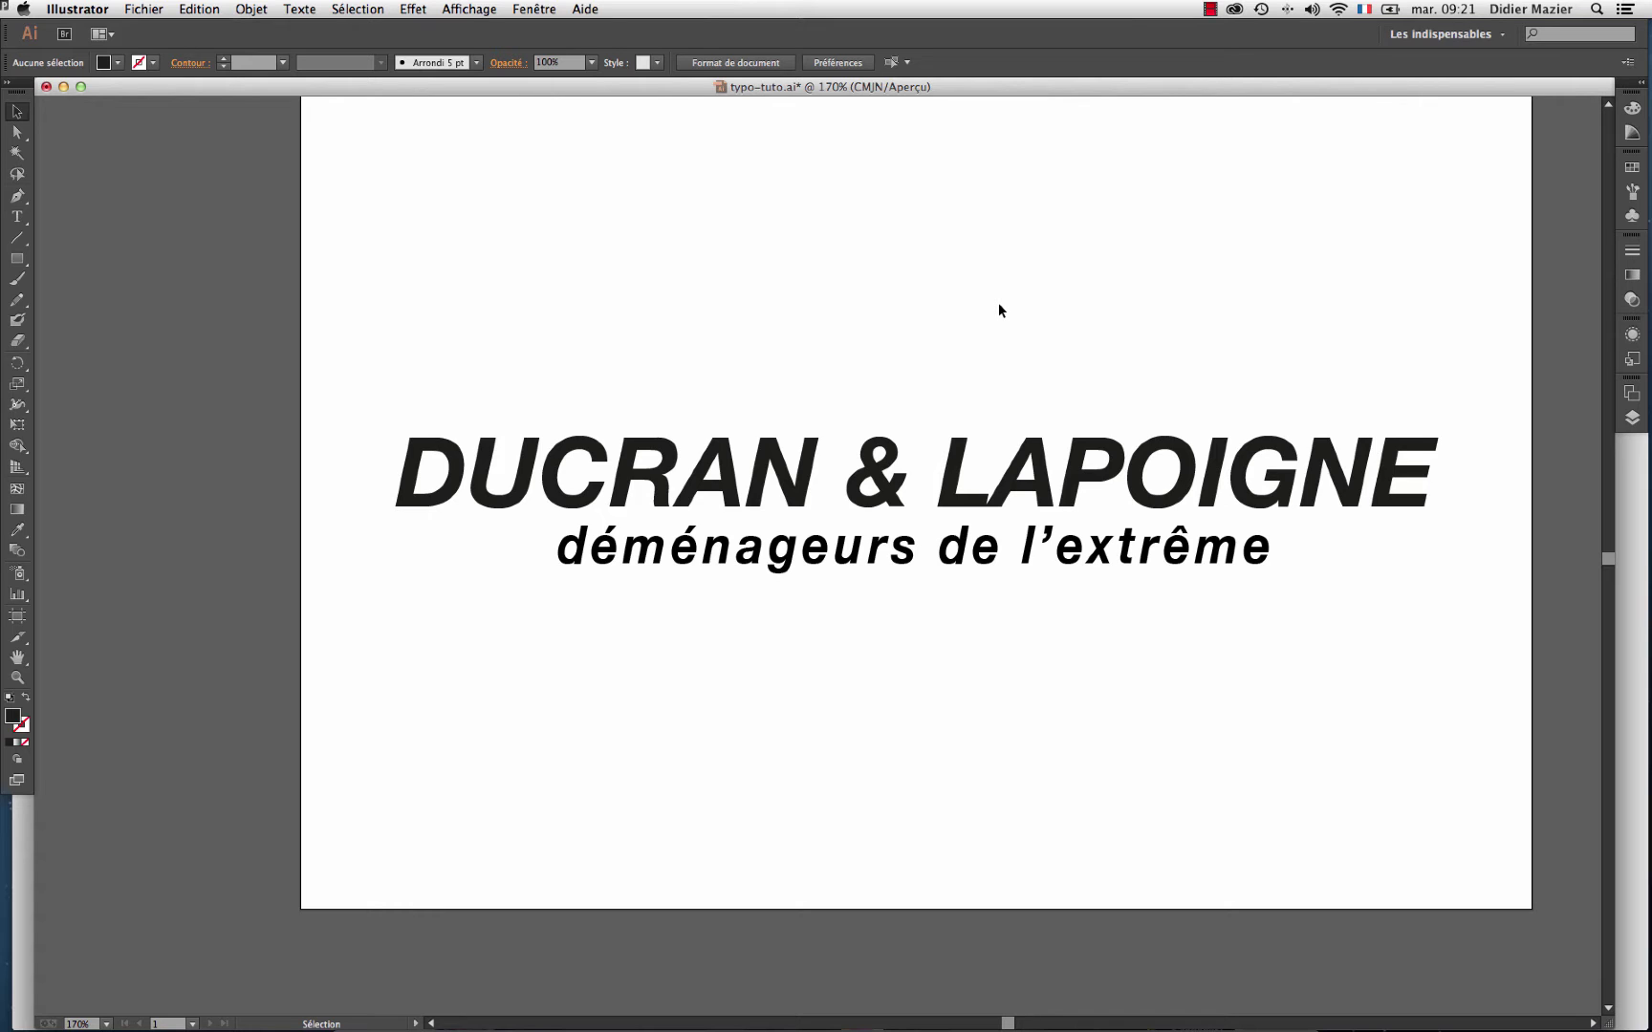
Fill the DUCRAN & LAPOIGNE title text with a vivid blue, hex 1812E0.
{"action": "left_click", "coordinate": [1083, 506]}
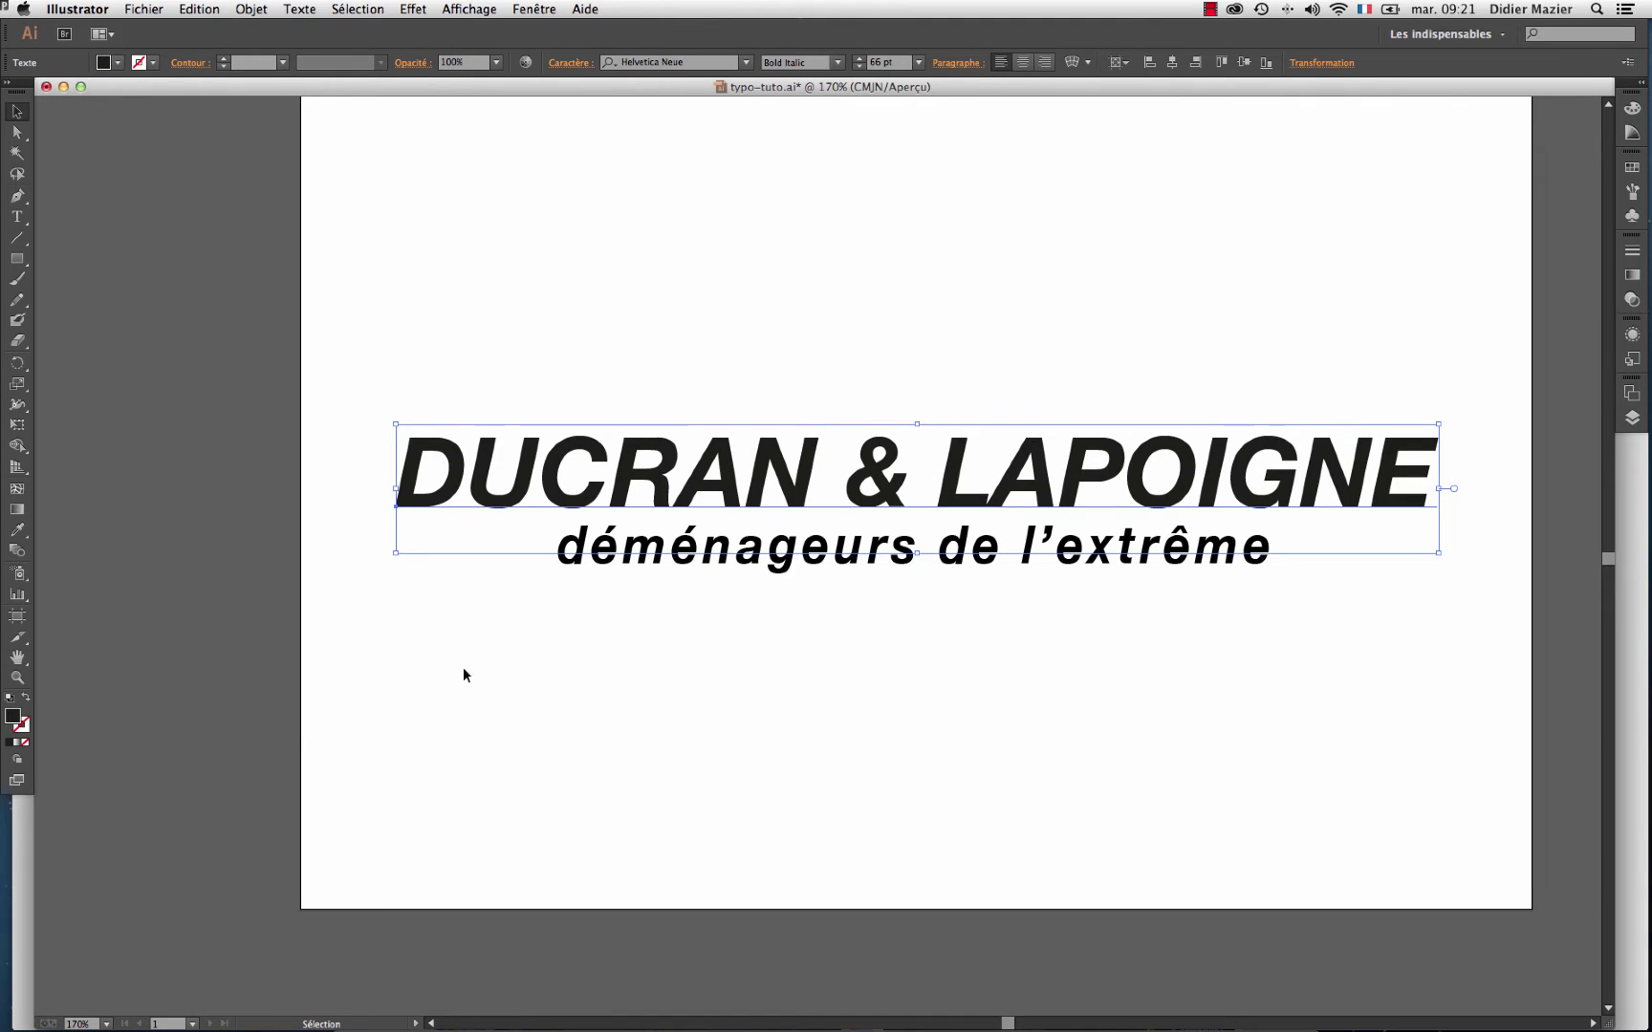
{"action": "double_click", "coordinate": [14, 718]}
{"action": "left_click", "coordinate": [850, 483]}
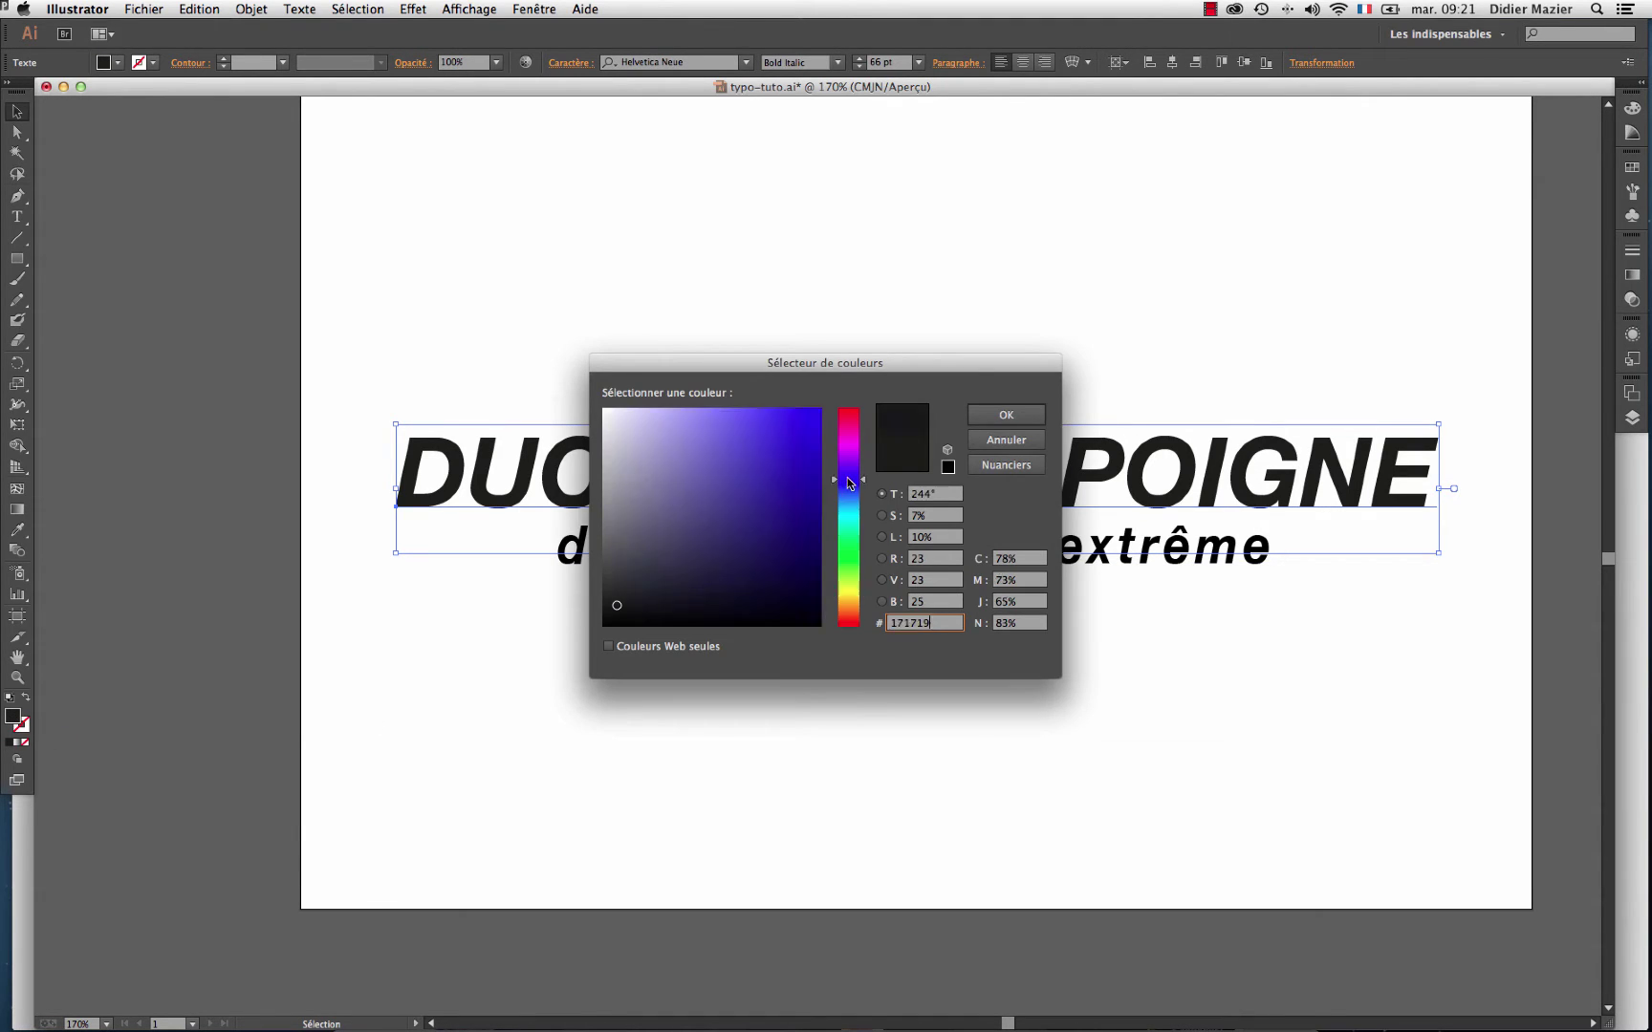
{"action": "left_click", "coordinate": [804, 434]}
{"action": "left_click", "coordinate": [996, 417]}
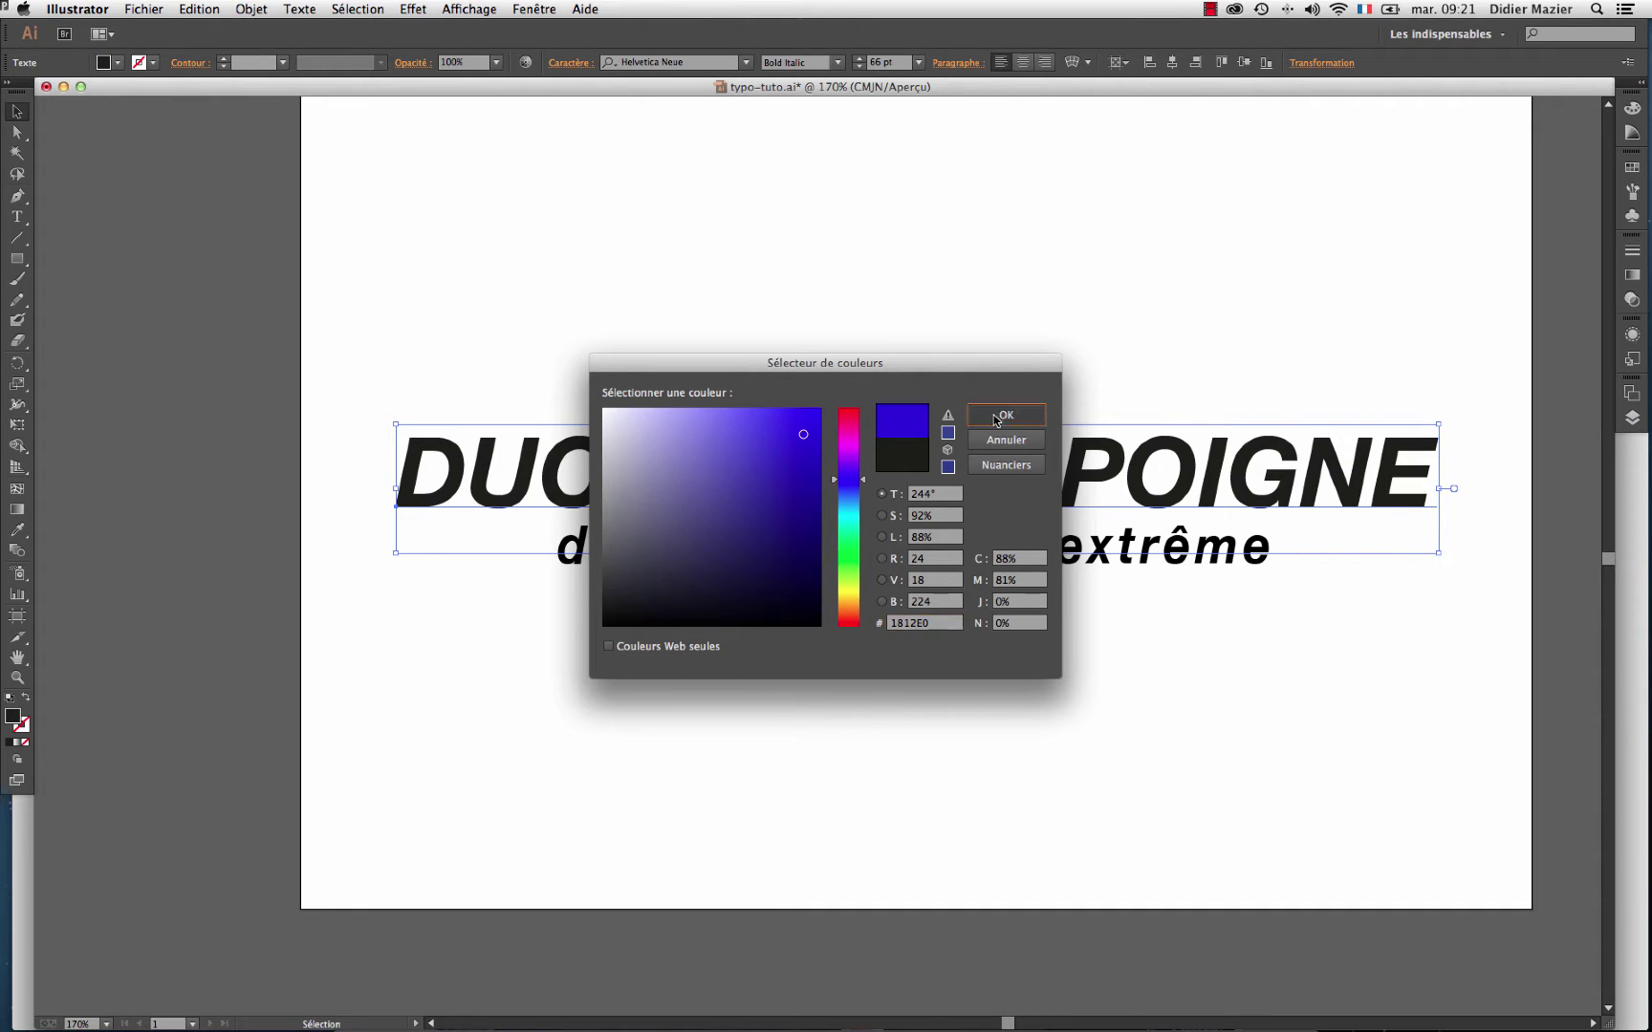
Recolor the DUCRAN & LAPOIGNE title with a dark navy blue from the document's swatches.
{"action": "left_click", "coordinate": [1633, 169]}
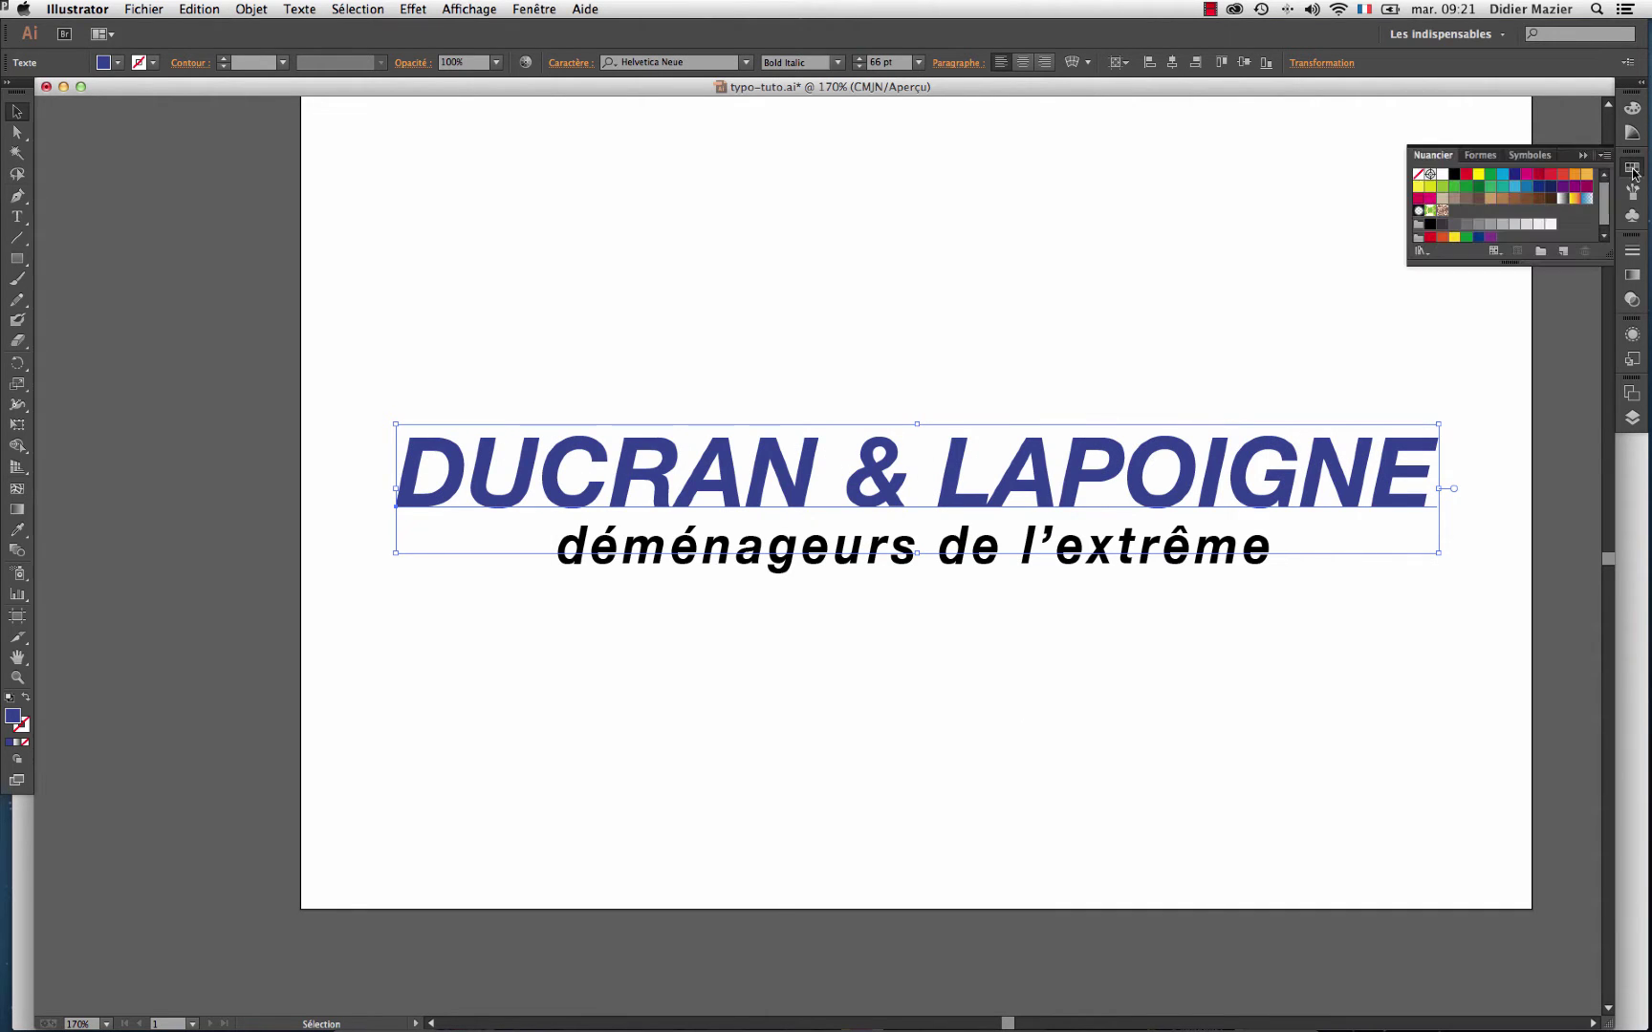
{"action": "left_click", "coordinate": [1538, 188]}
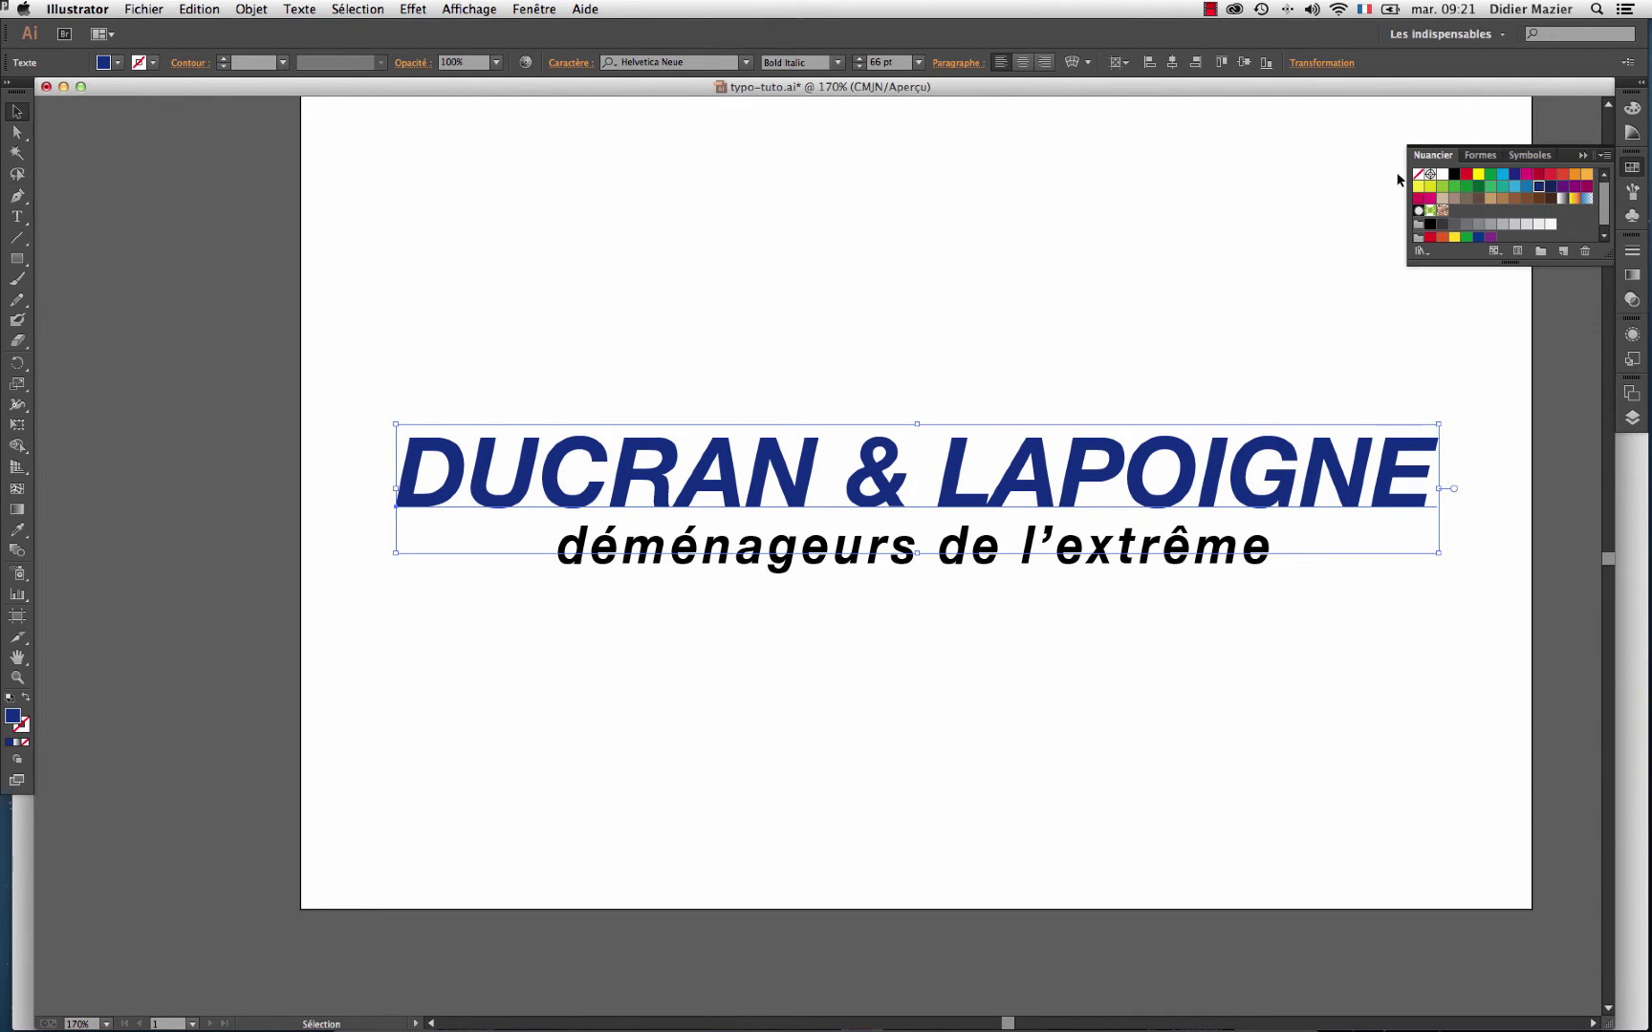
{"action": "left_click", "coordinate": [1583, 155]}
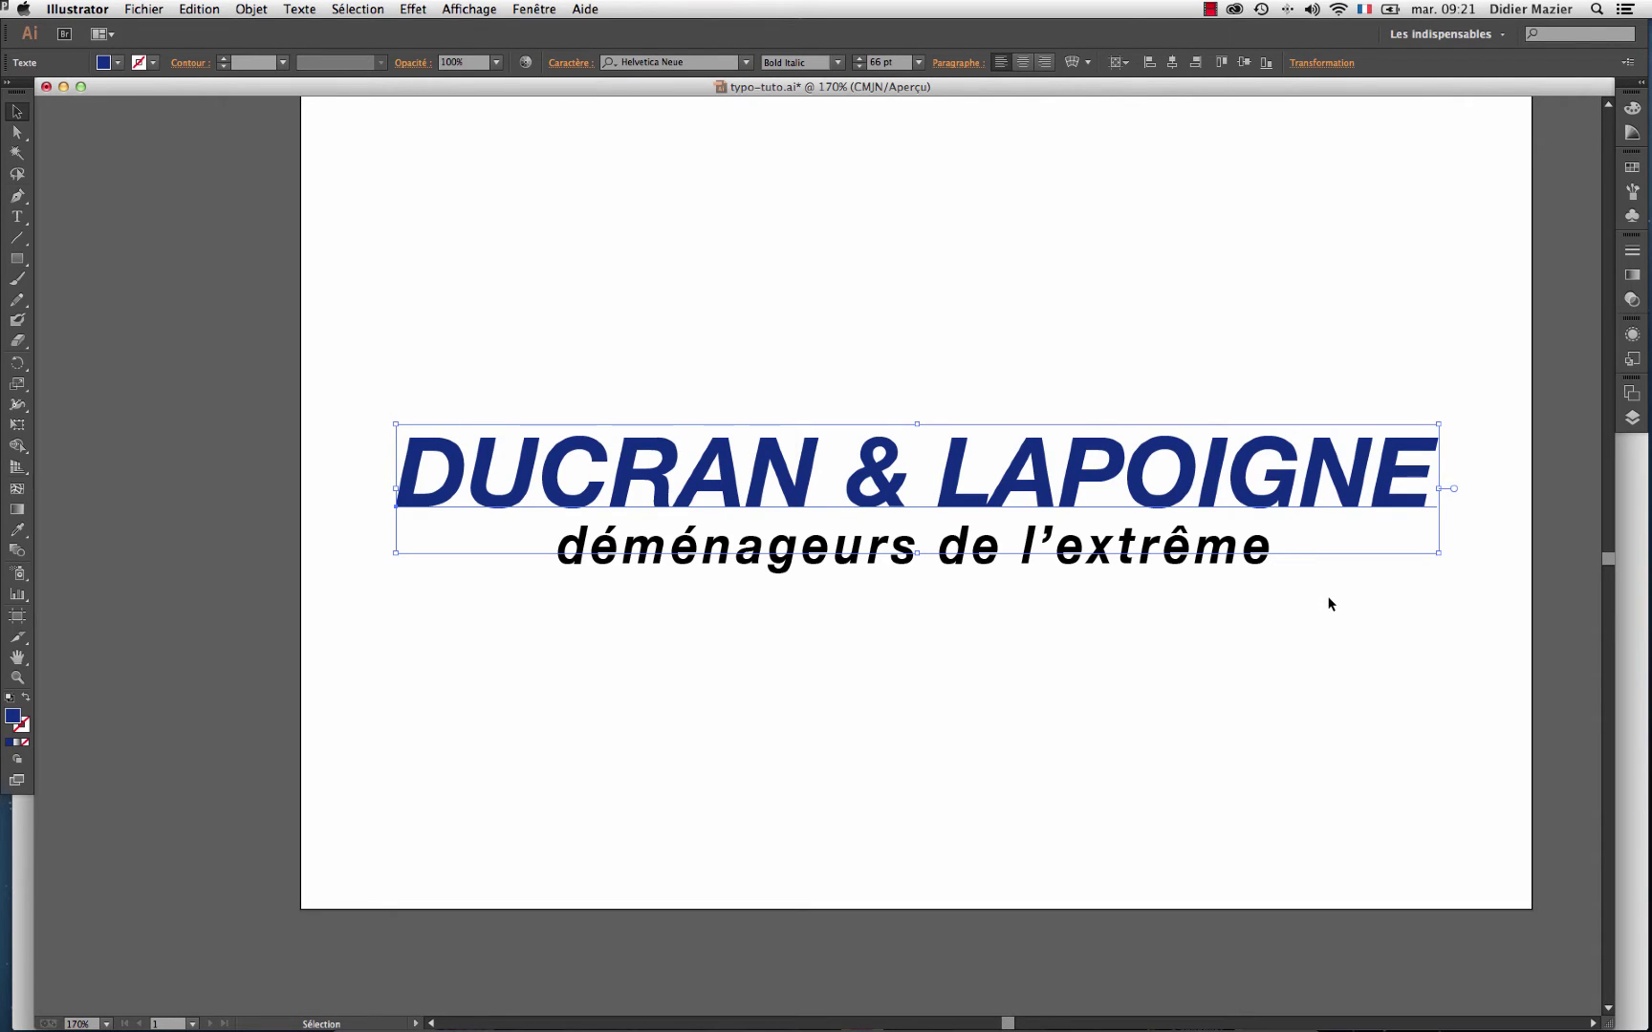
Display the colour guide for the title's navy blue with its full options shown.
{"action": "left_click", "coordinate": [1631, 133]}
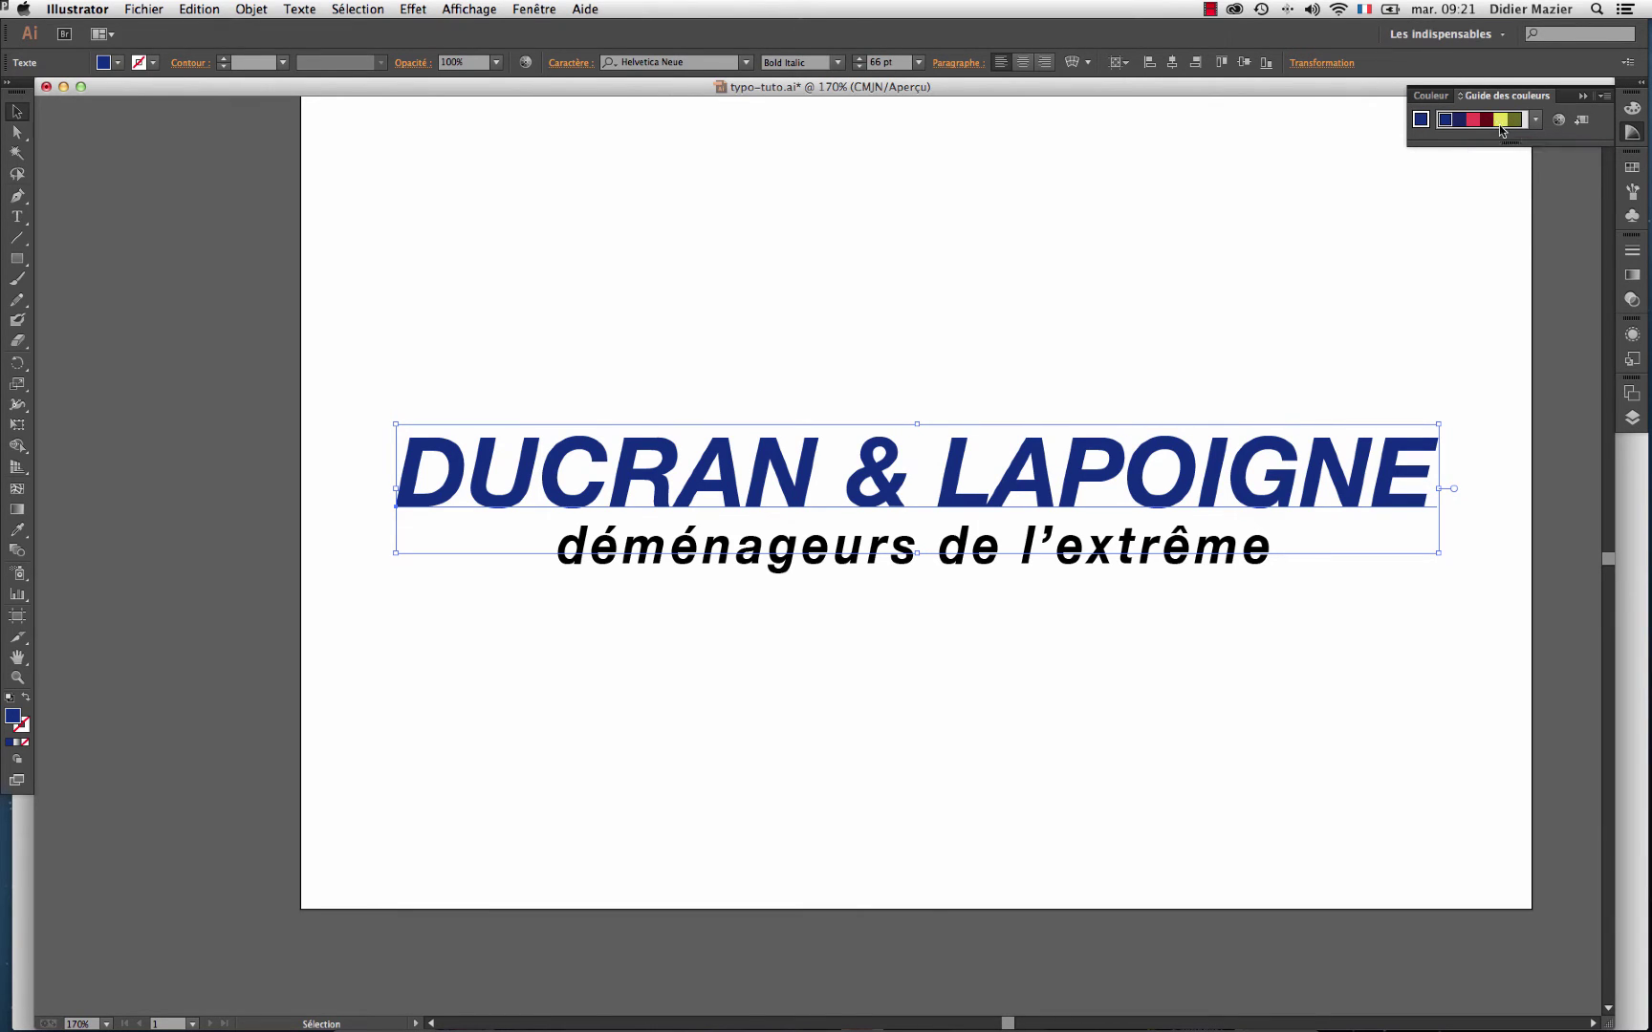
{"action": "left_click", "coordinate": [1604, 97]}
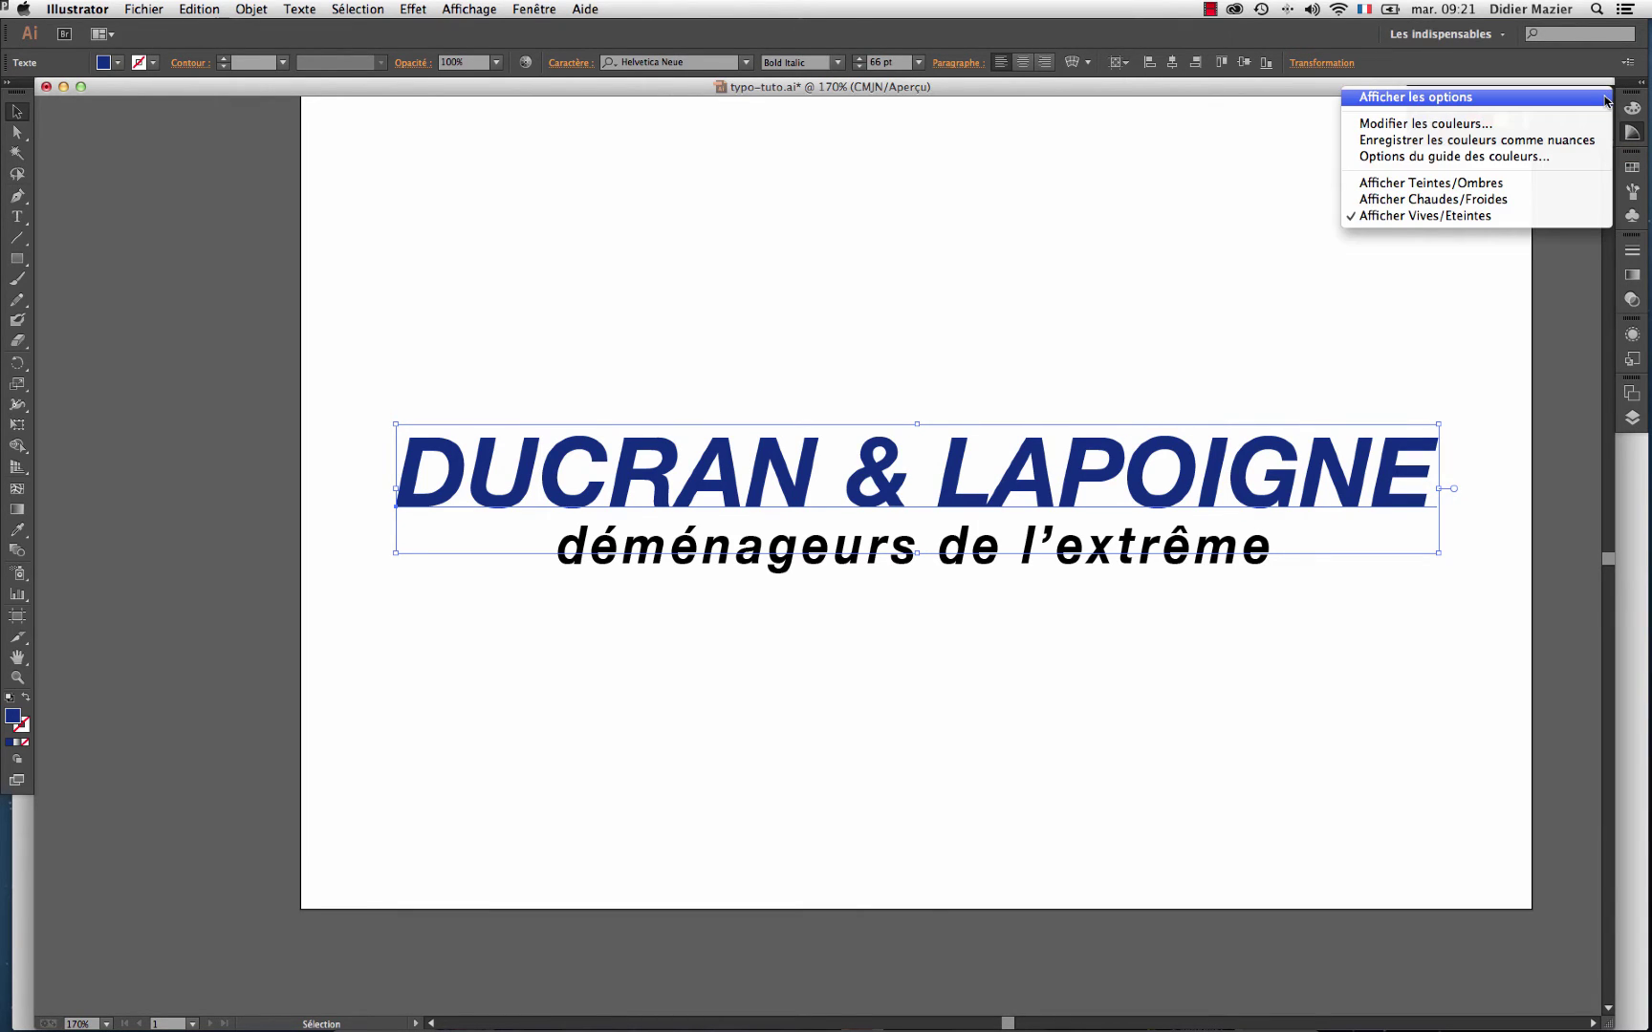
{"action": "left_click", "coordinate": [1606, 99]}
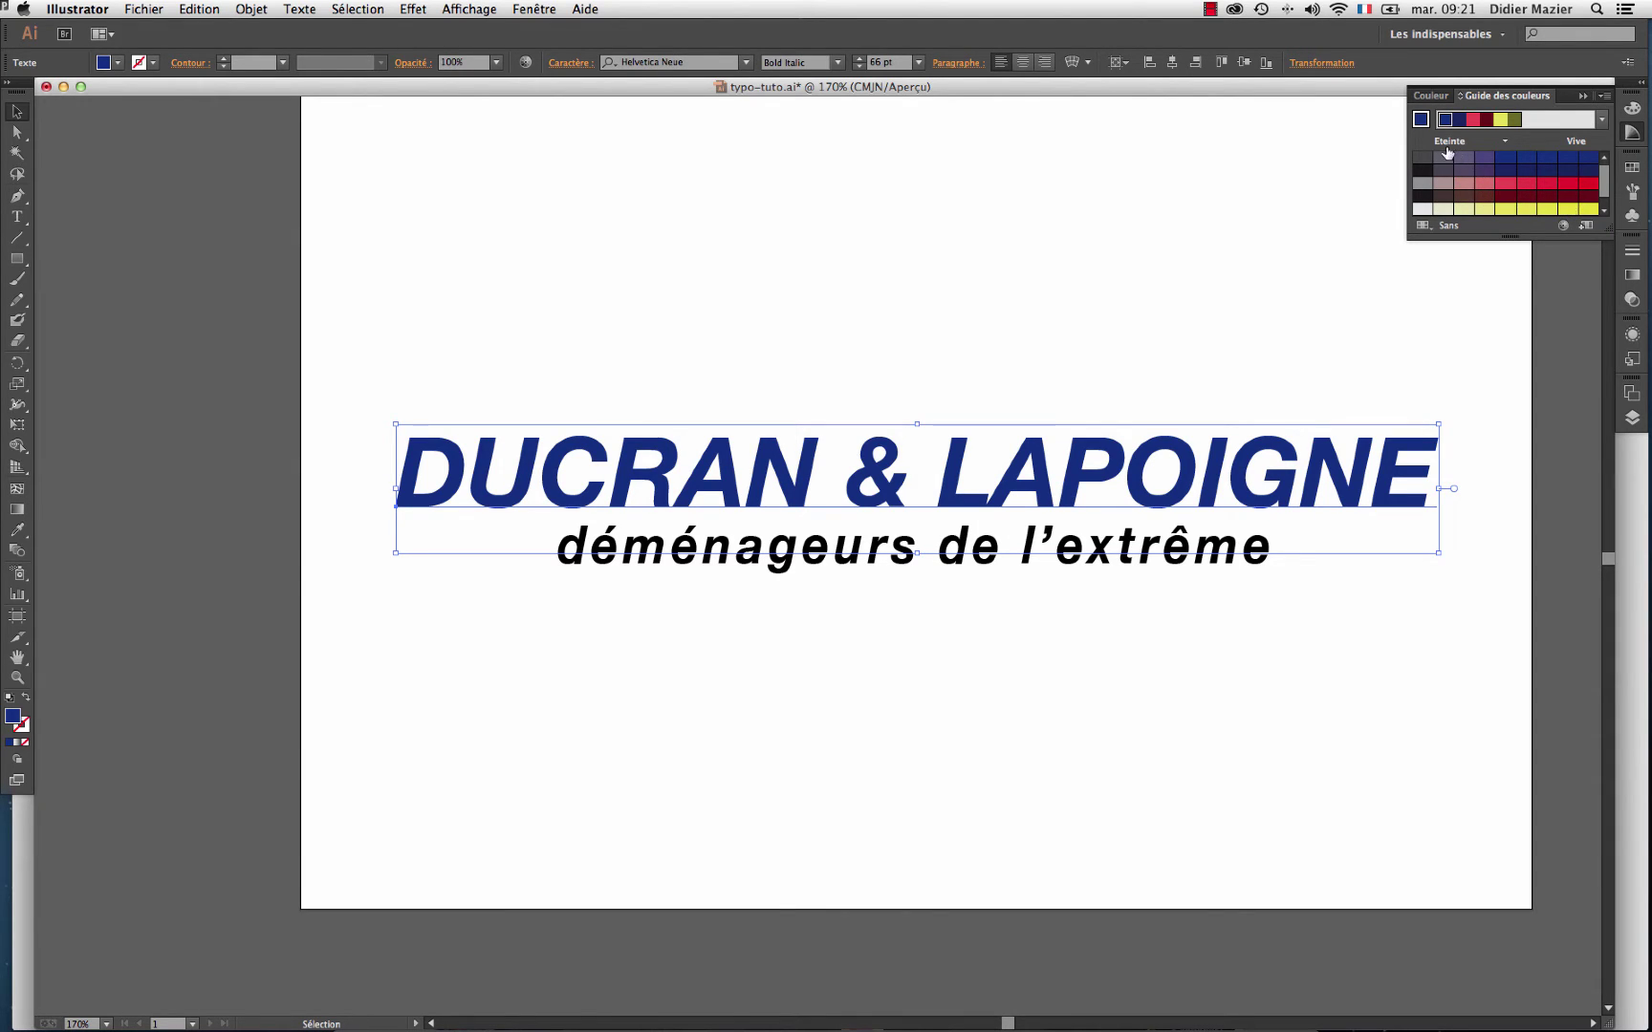
{"action": "left_click", "coordinate": [1605, 96]}
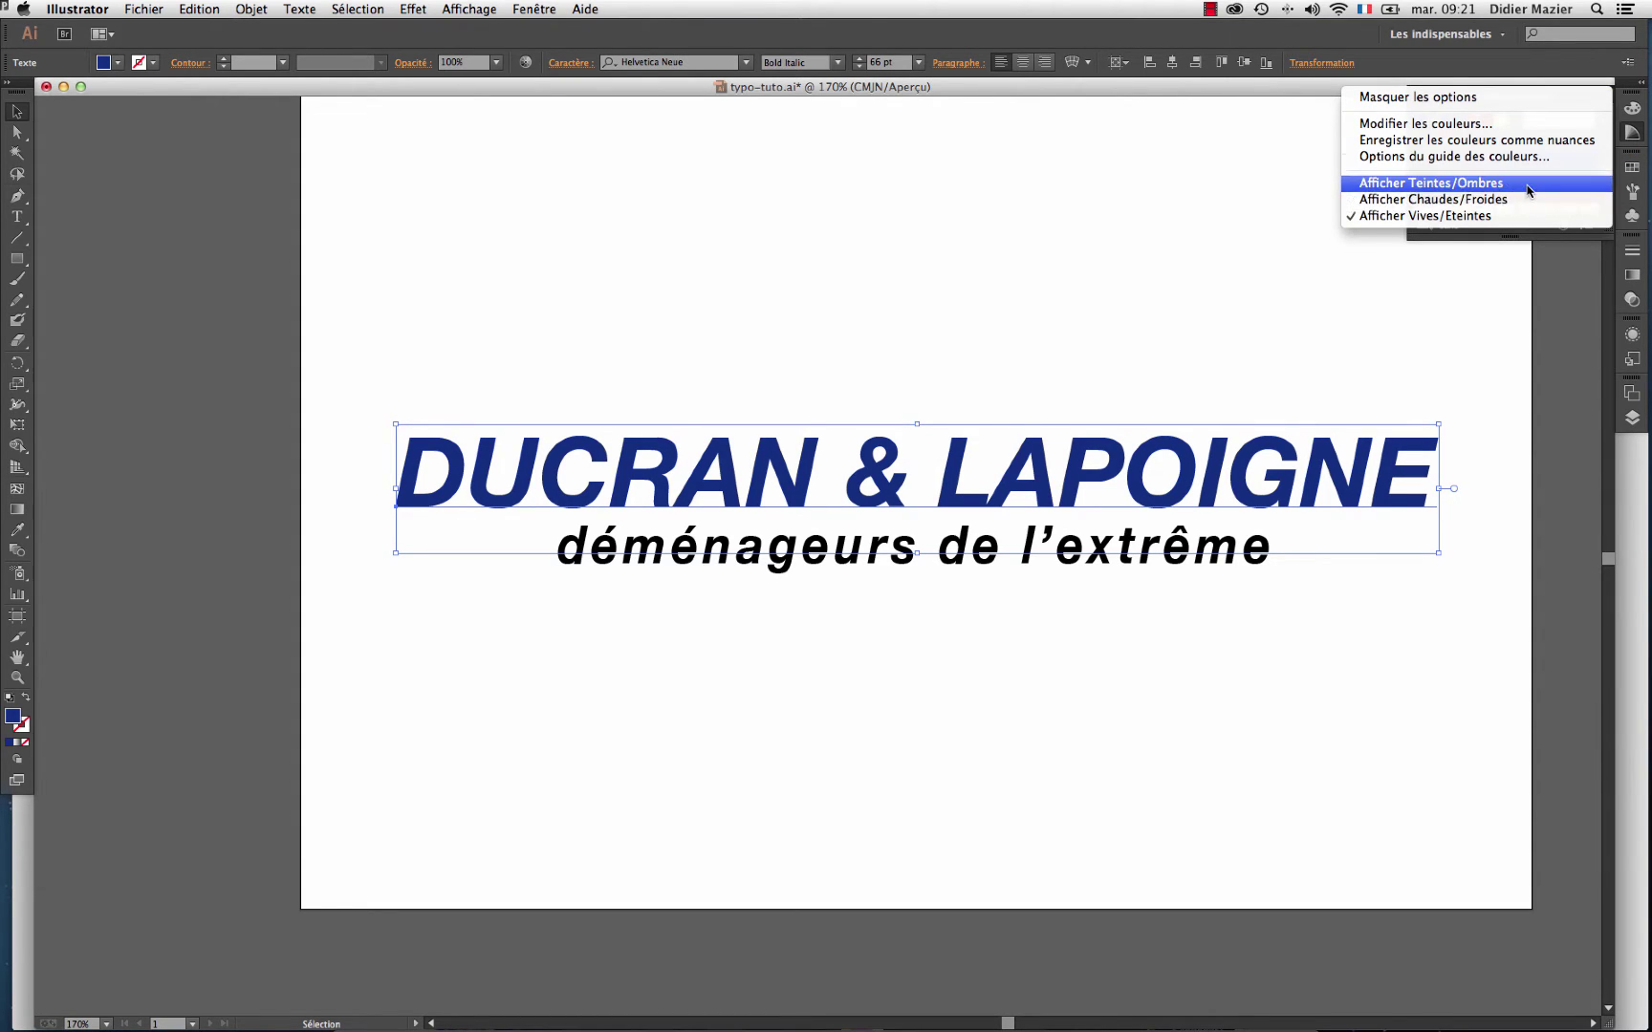
{"action": "left_click", "coordinate": [1527, 247]}
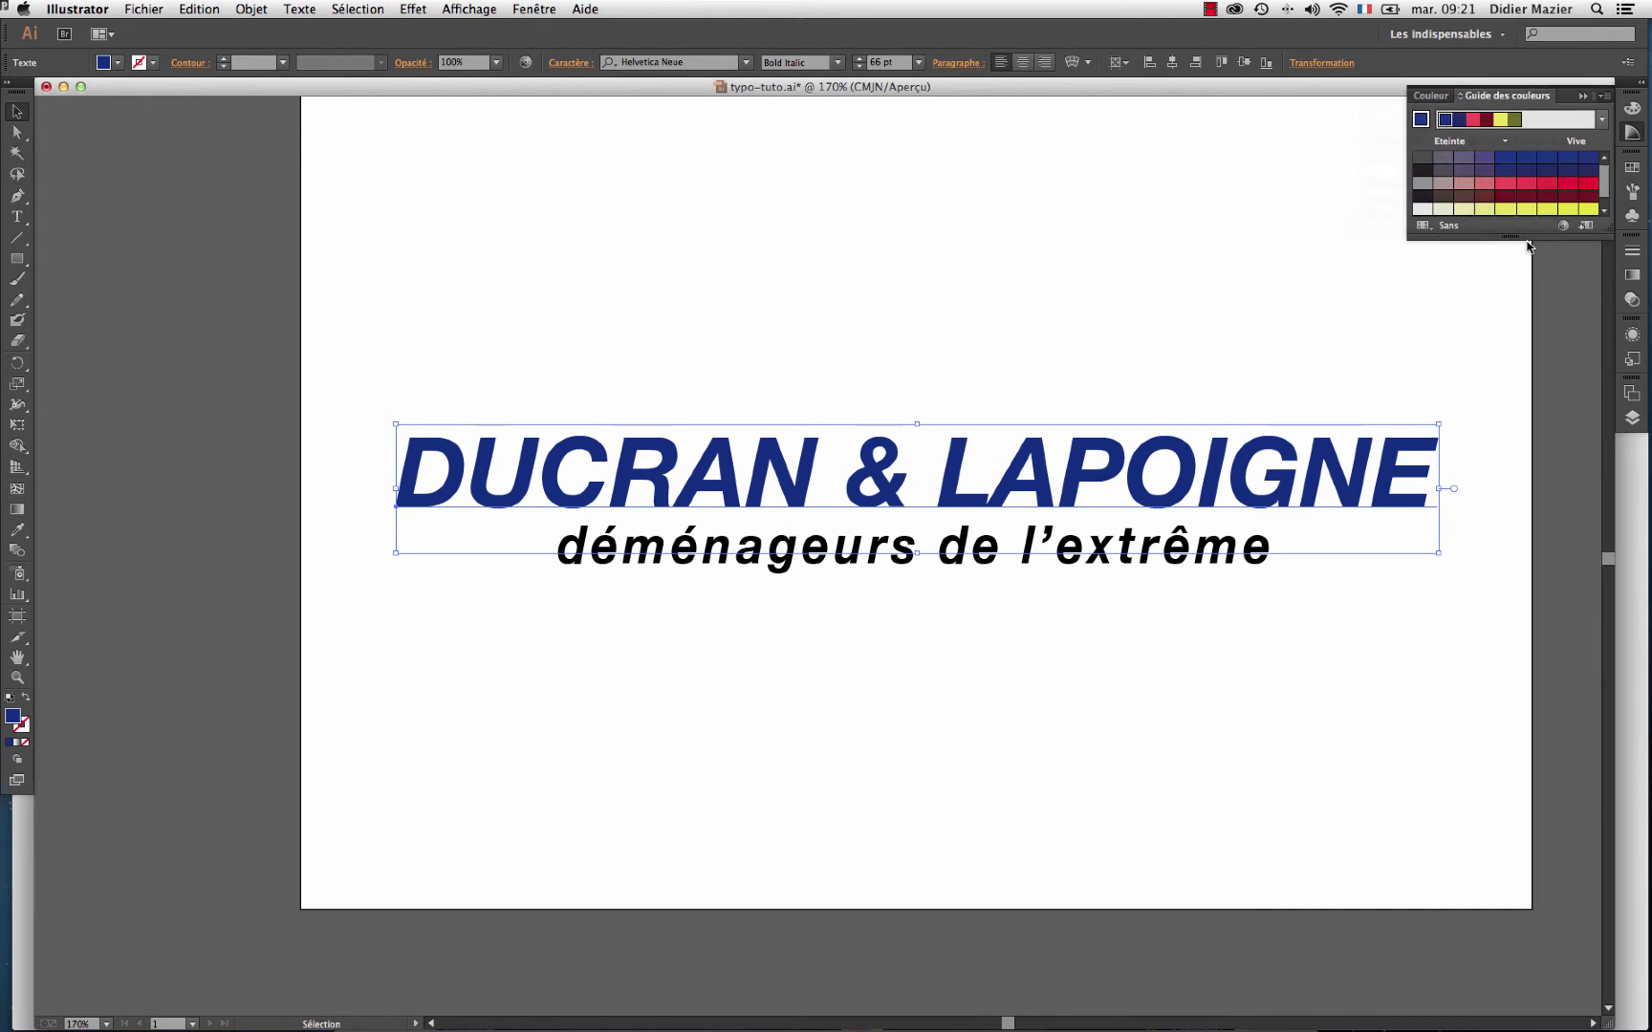
Browse the colour guide's harmony rules for palettes based on the title's navy blue.
{"action": "left_click", "coordinate": [1603, 121]}
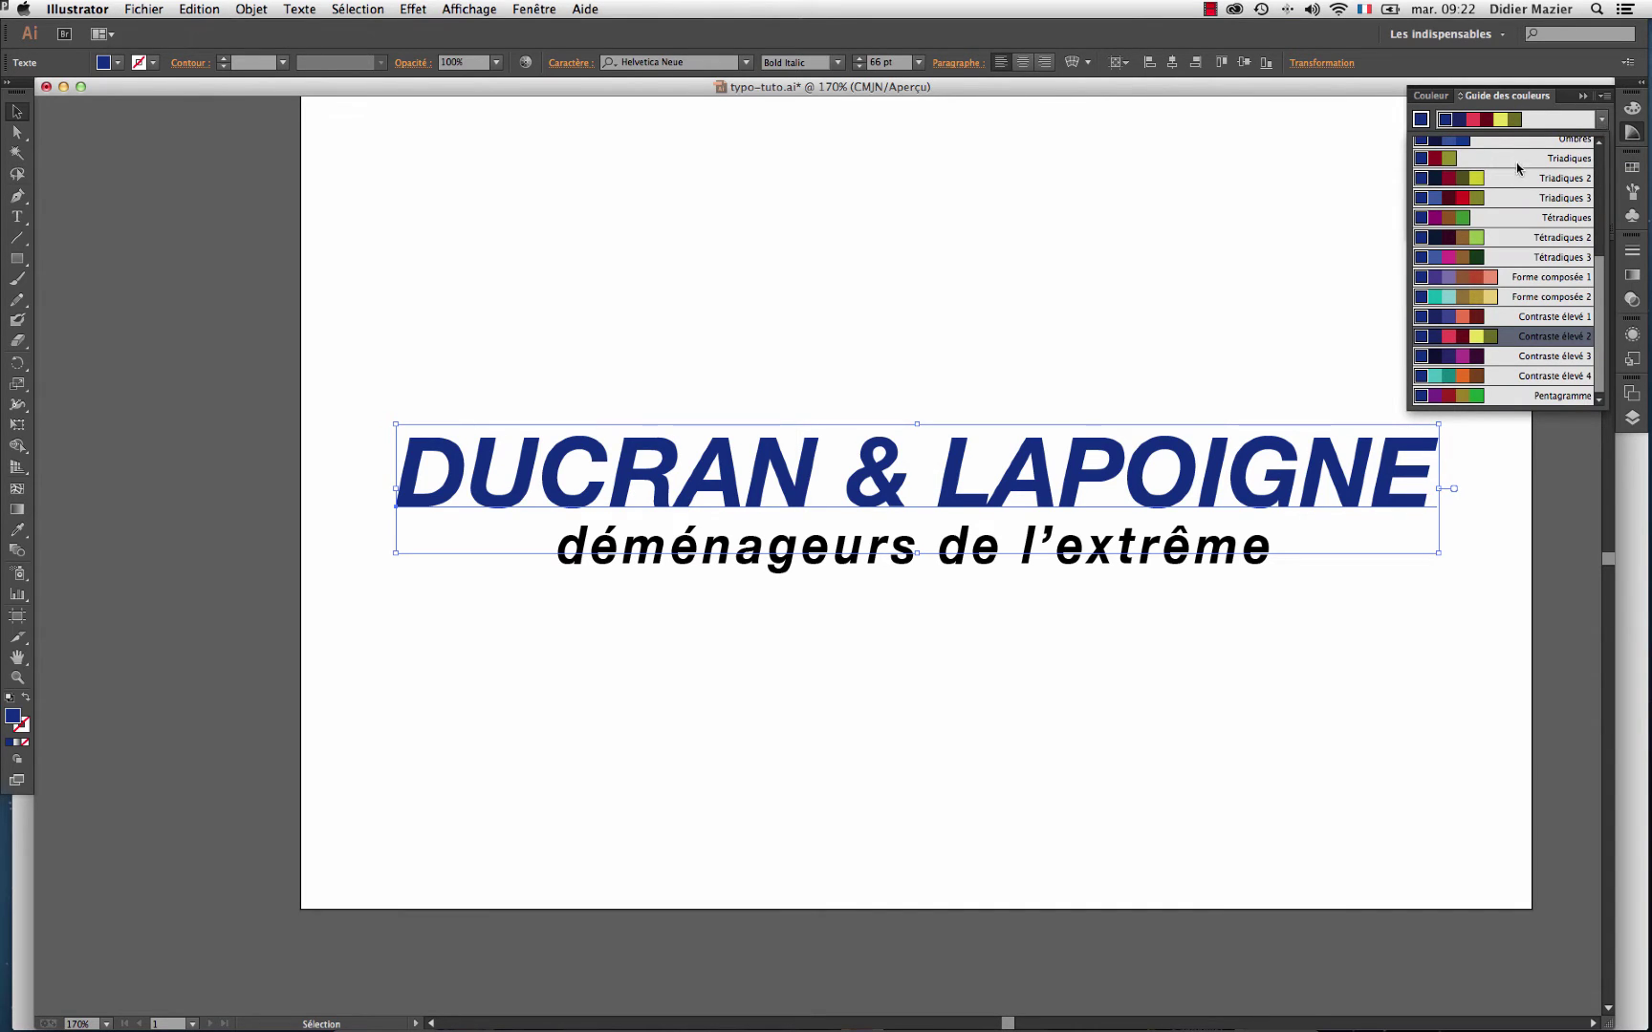
{"action": "scroll", "coordinate": [1514, 219], "scroll_direction": "up", "scroll_amount": 5}
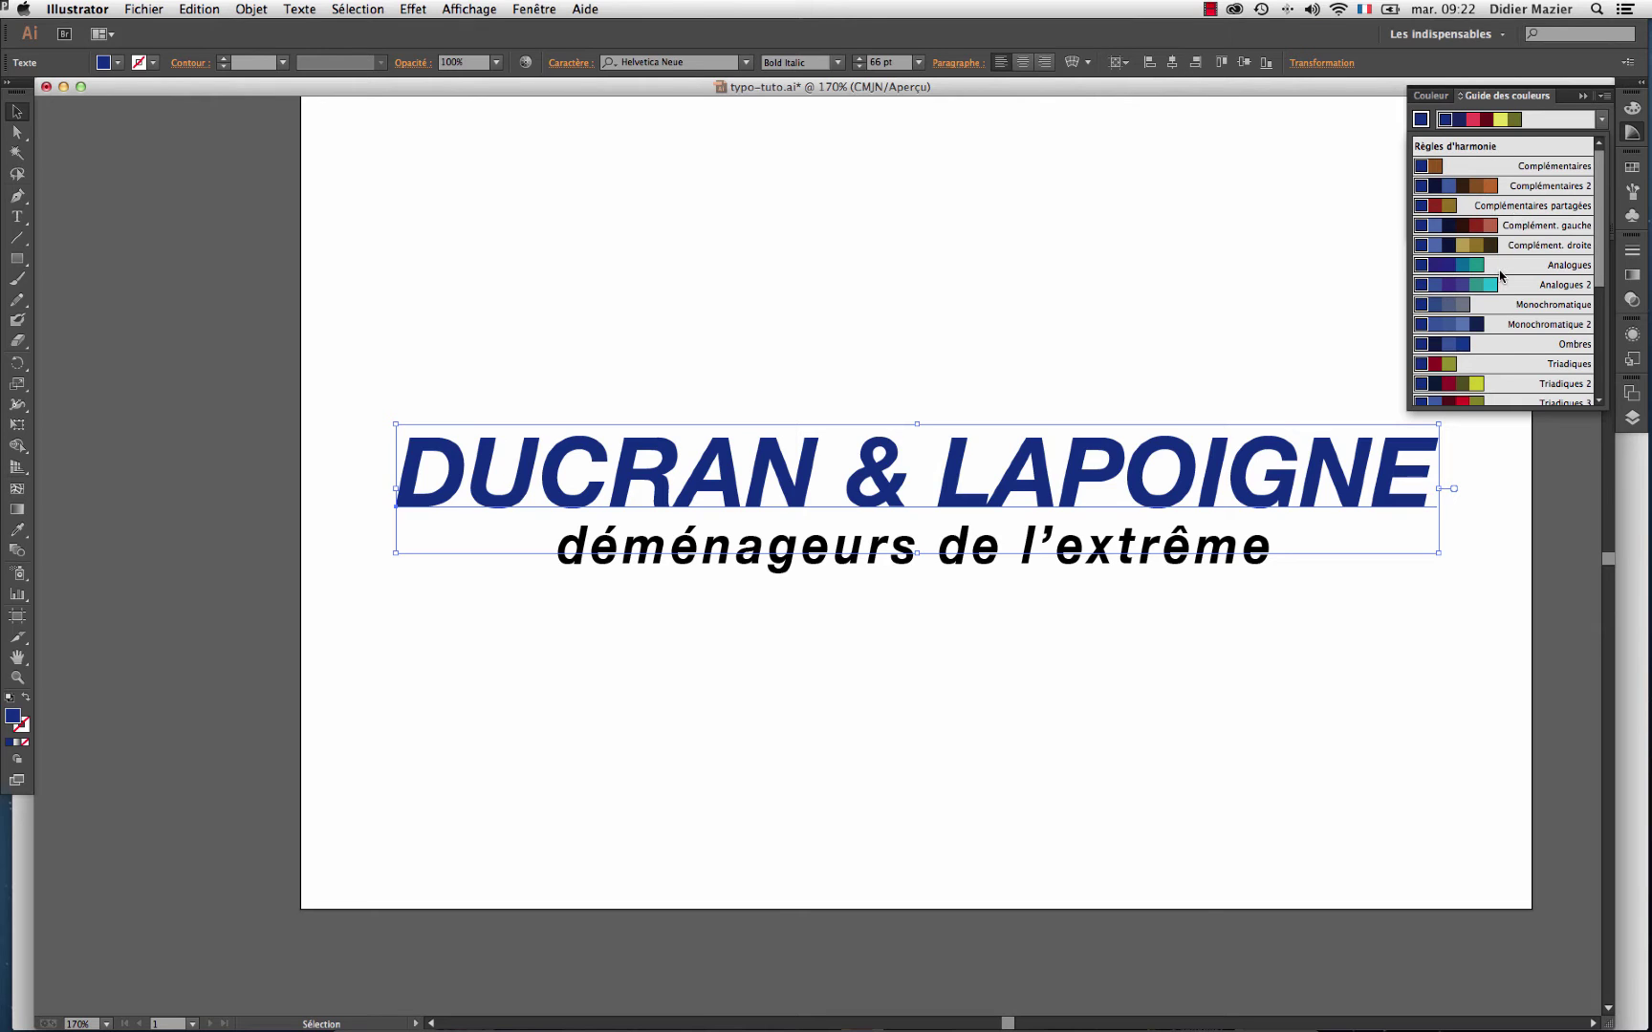
{"action": "scroll", "coordinate": [1500, 277], "scroll_direction": "down", "scroll_amount": 5}
{"action": "scroll", "coordinate": [1500, 276], "scroll_direction": "down", "scroll_amount": 3}
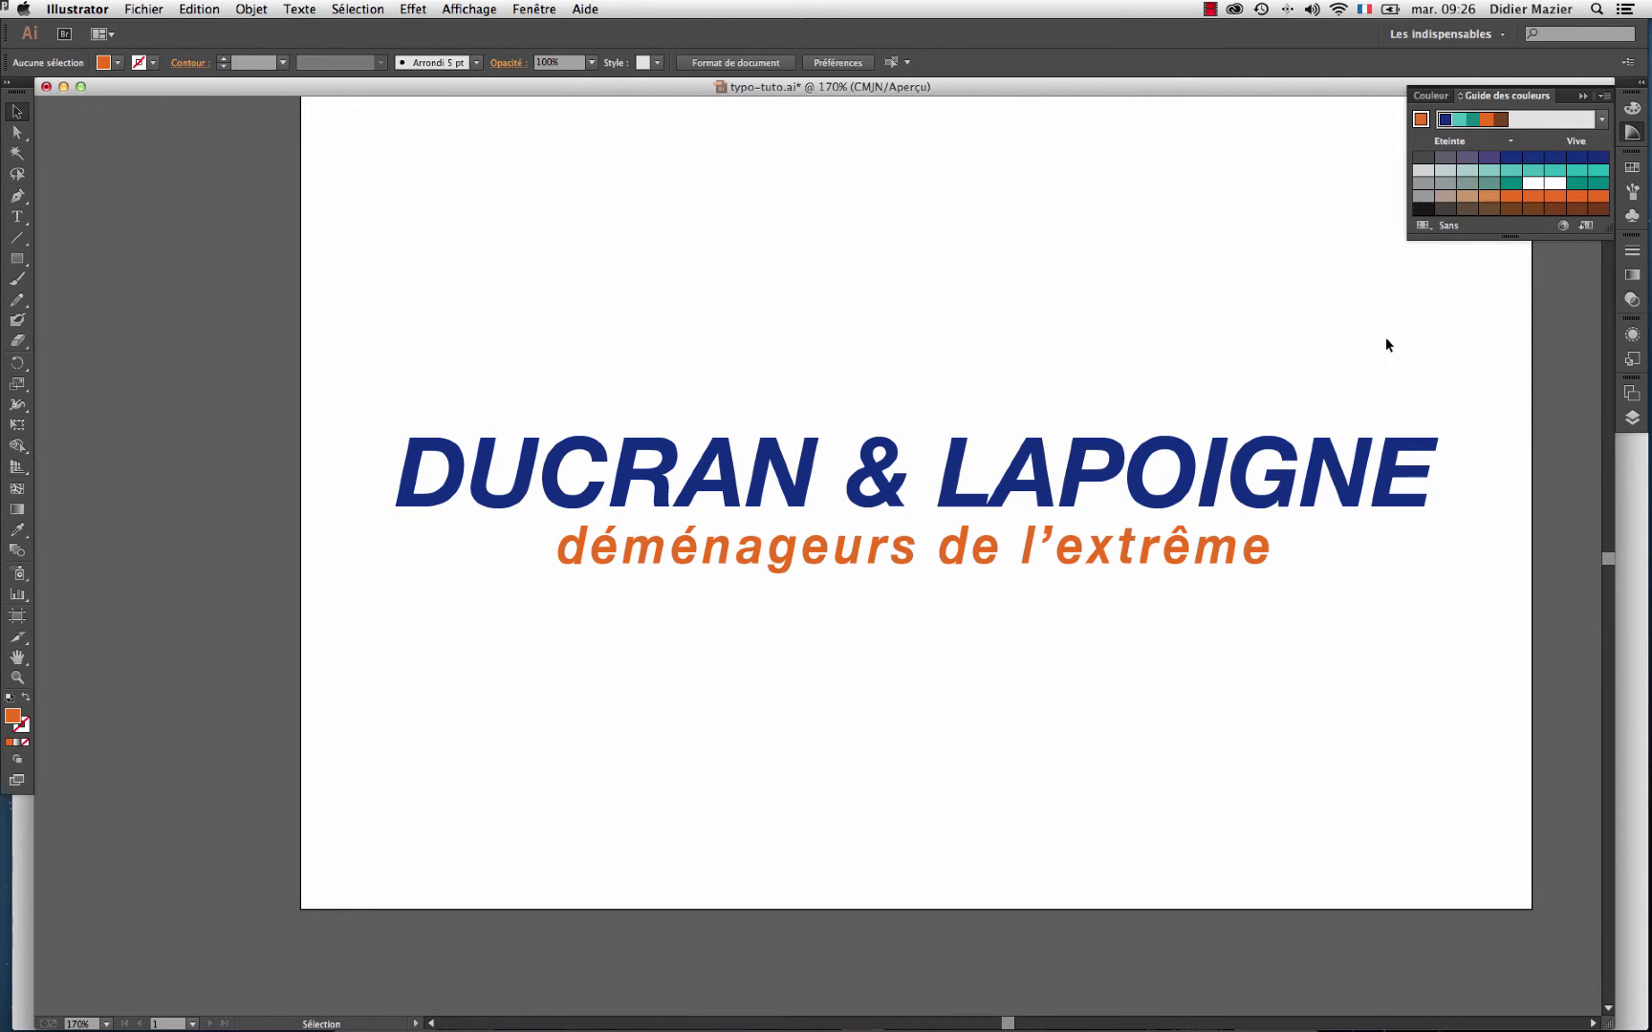
Review the list of harmony rules again from Contraste élevé 4 up to Complémentaires, and close the colour guide.
{"action": "left_click", "coordinate": [1600, 122]}
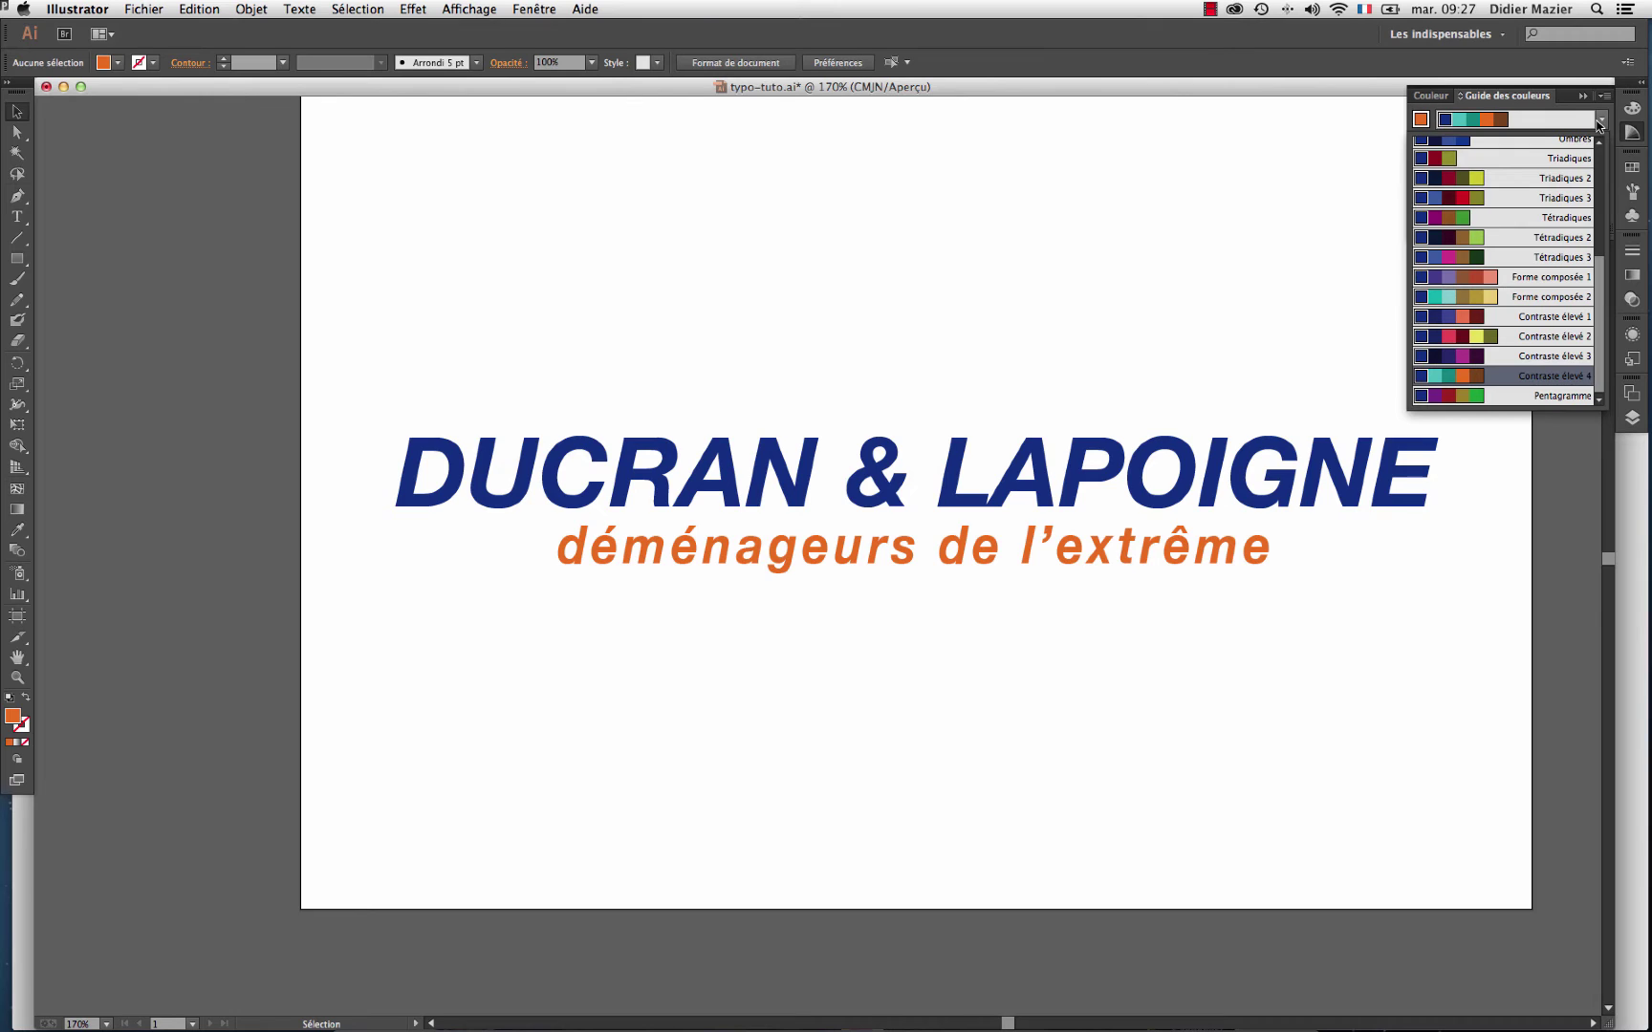
{"action": "scroll", "coordinate": [1494, 208], "scroll_direction": "up", "scroll_amount": 3}
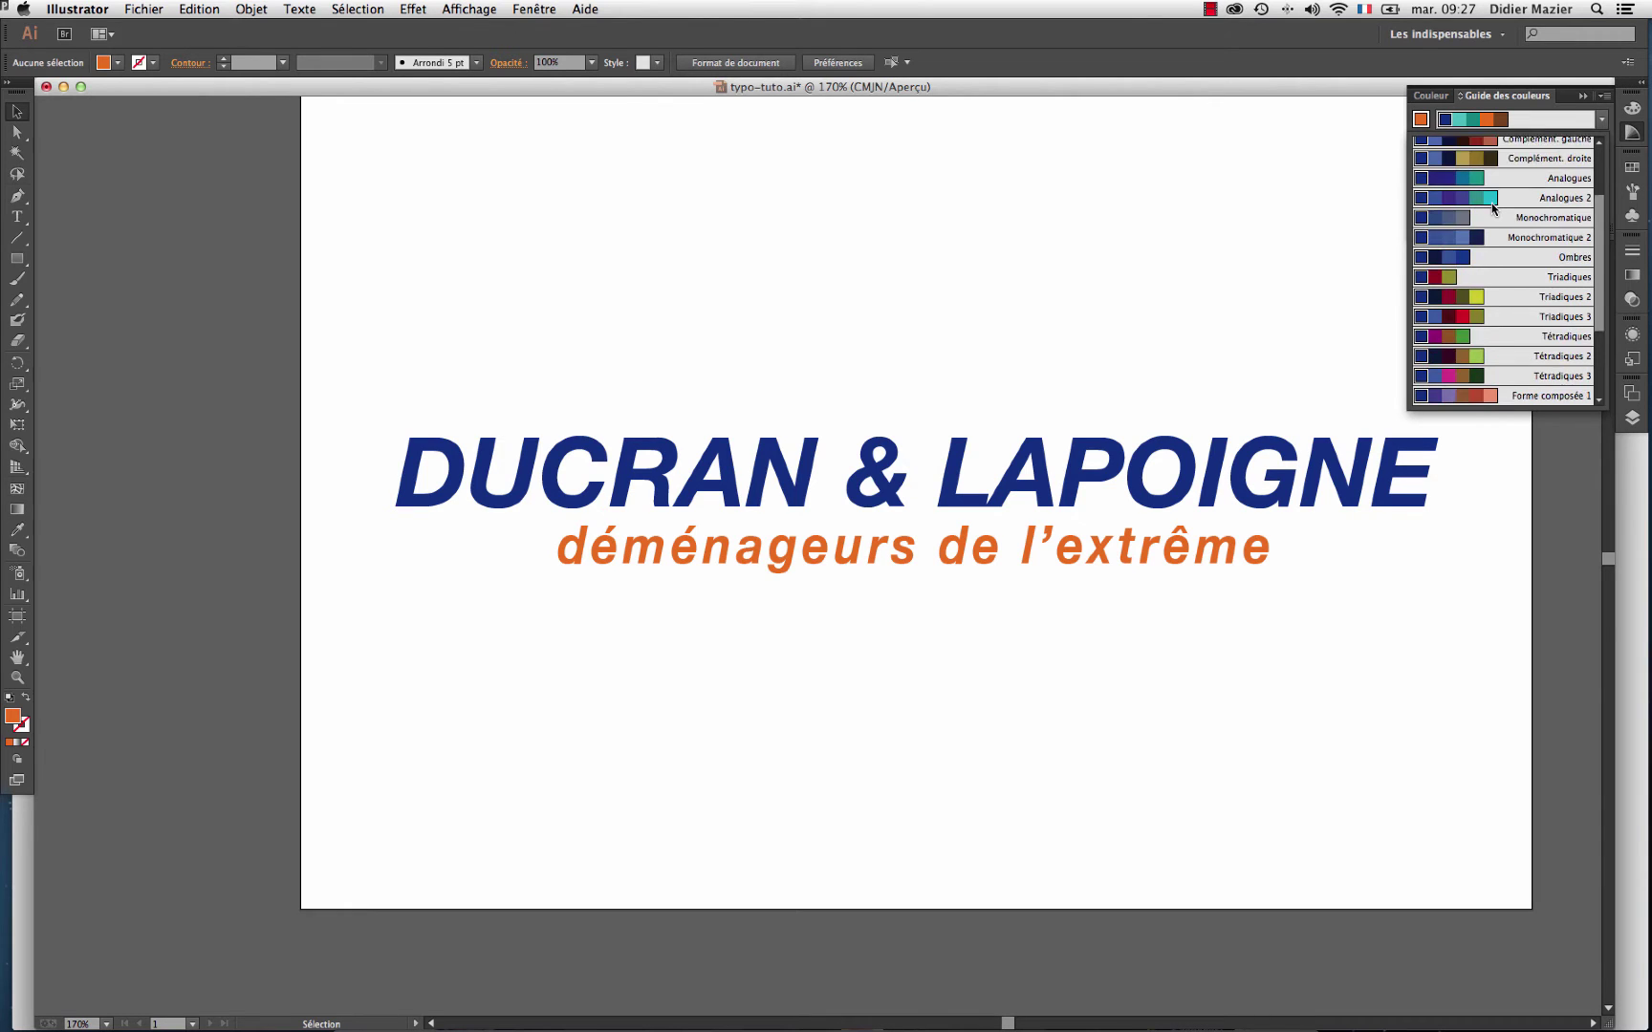
{"action": "scroll", "coordinate": [1493, 208], "scroll_direction": "up", "scroll_amount": 8}
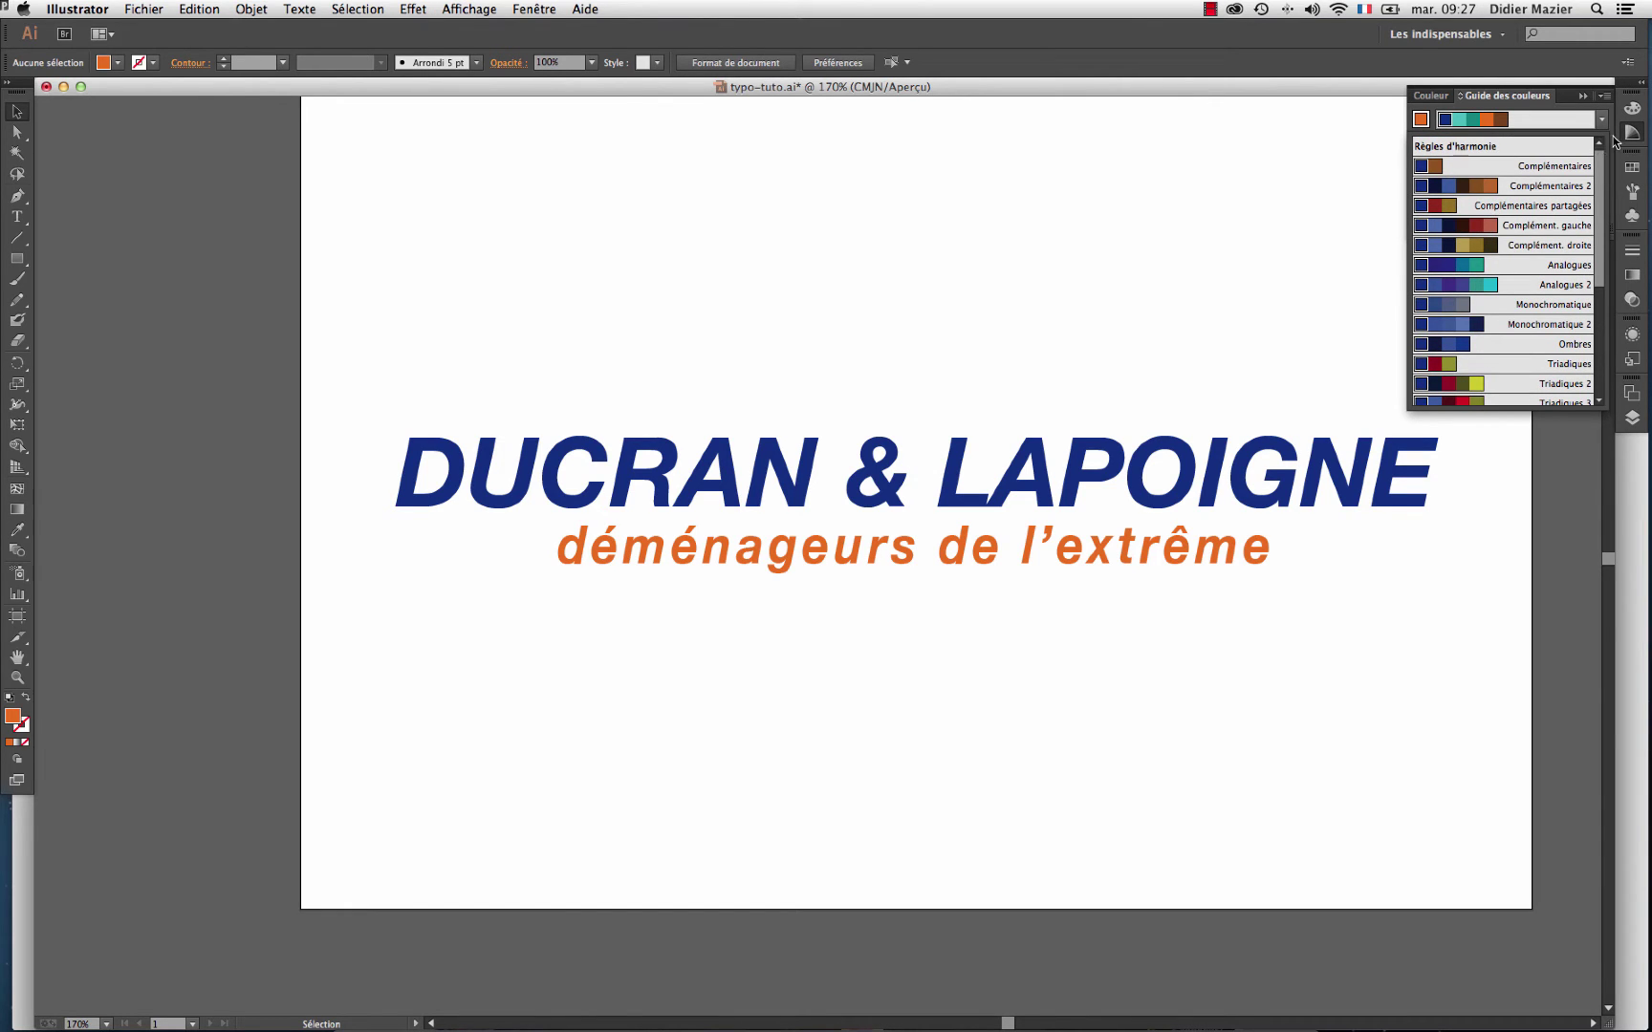
{"action": "left_click", "coordinate": [1583, 98]}
{"action": "left_click", "coordinate": [1583, 97]}
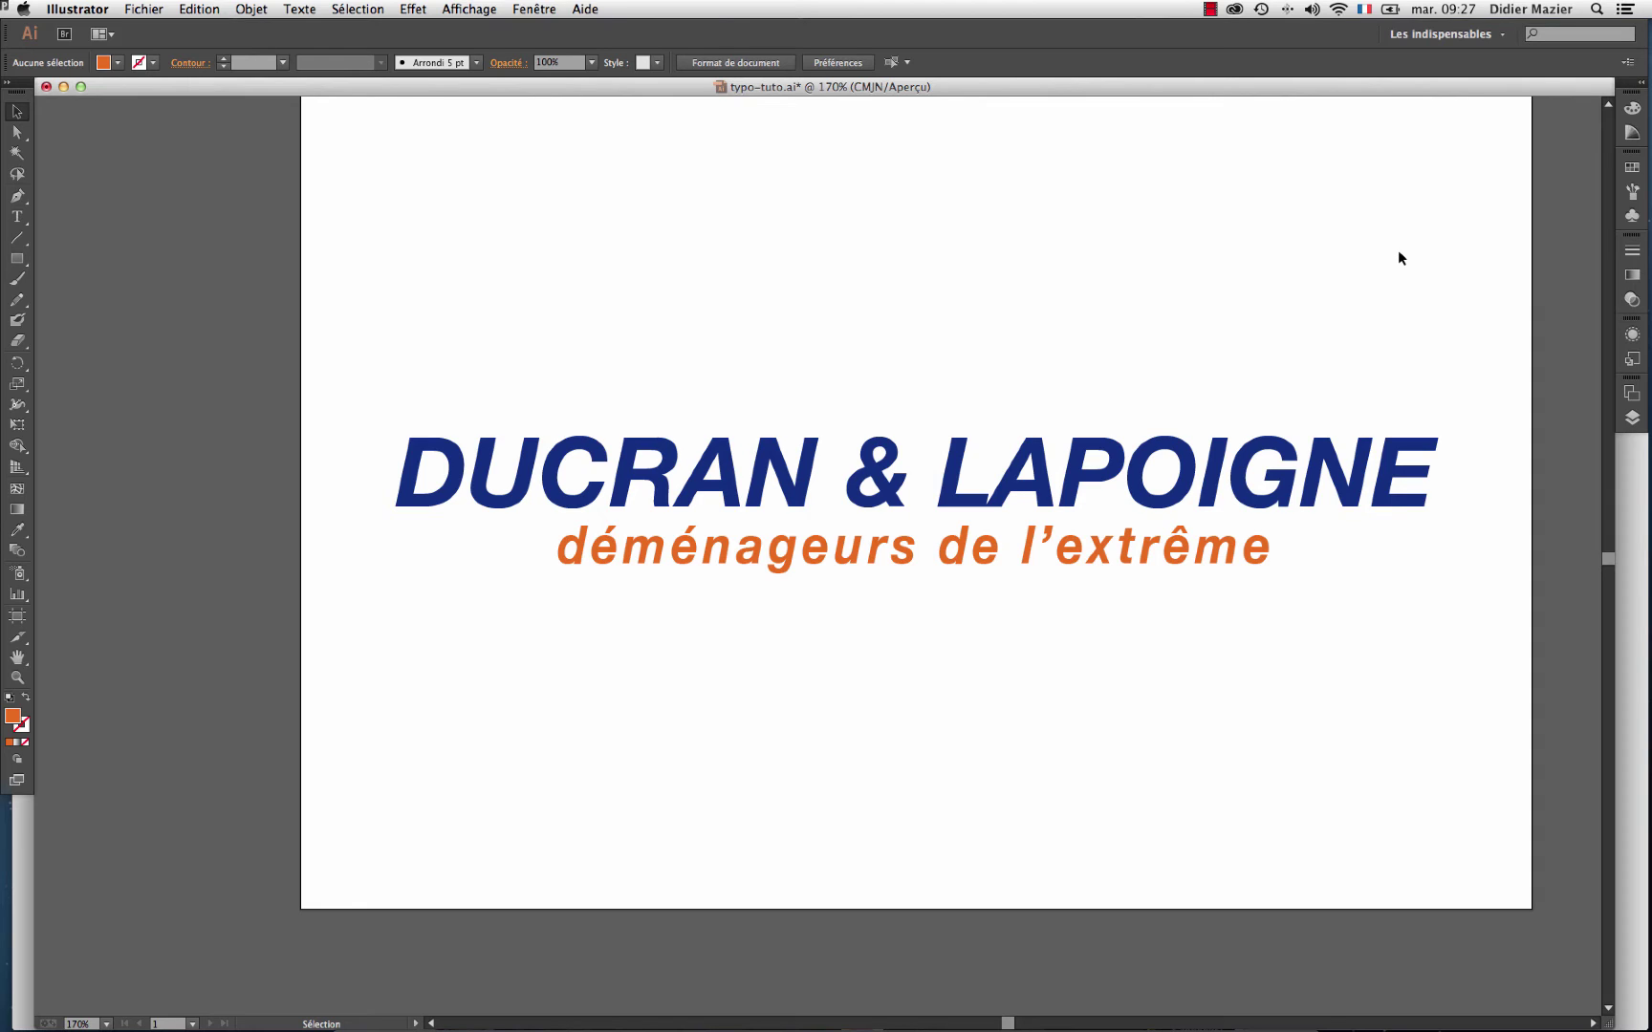
Switch to Chrome and launch the Kuler web app from Adobe's Kuler product page.
{"action": "key", "text": "super"}
{"action": "key", "text": "super+Tab"}
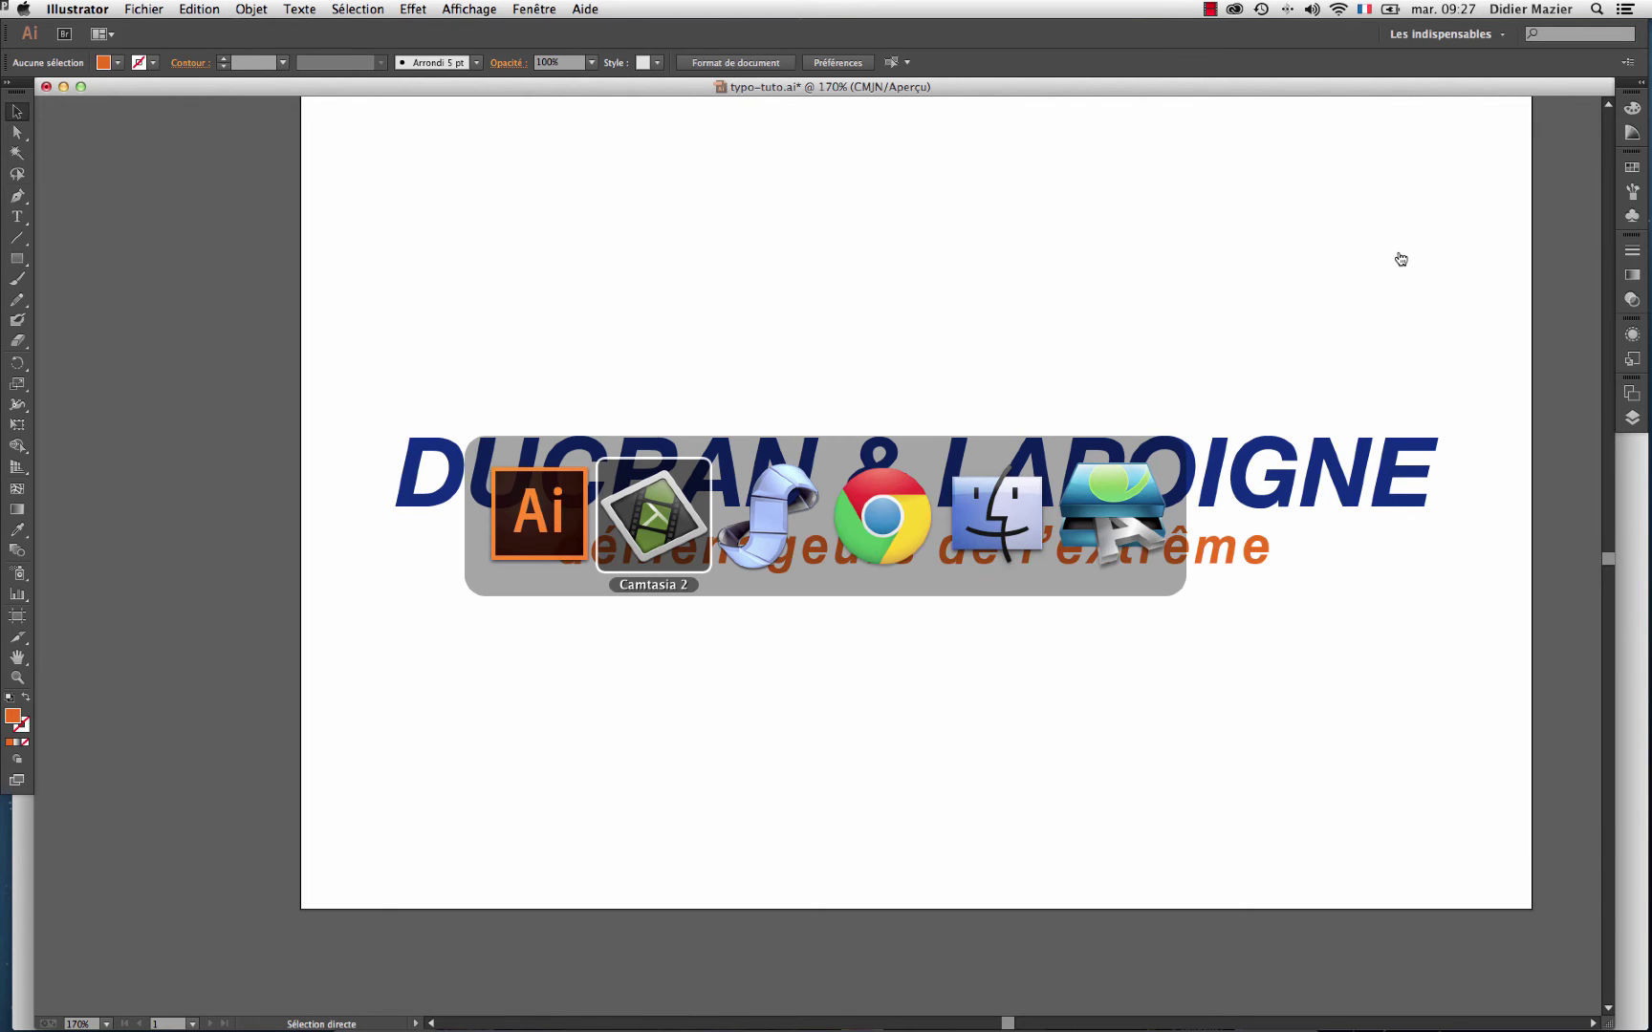
{"action": "key", "text": "super+Tab"}
{"action": "key", "text": "super+Tab"}
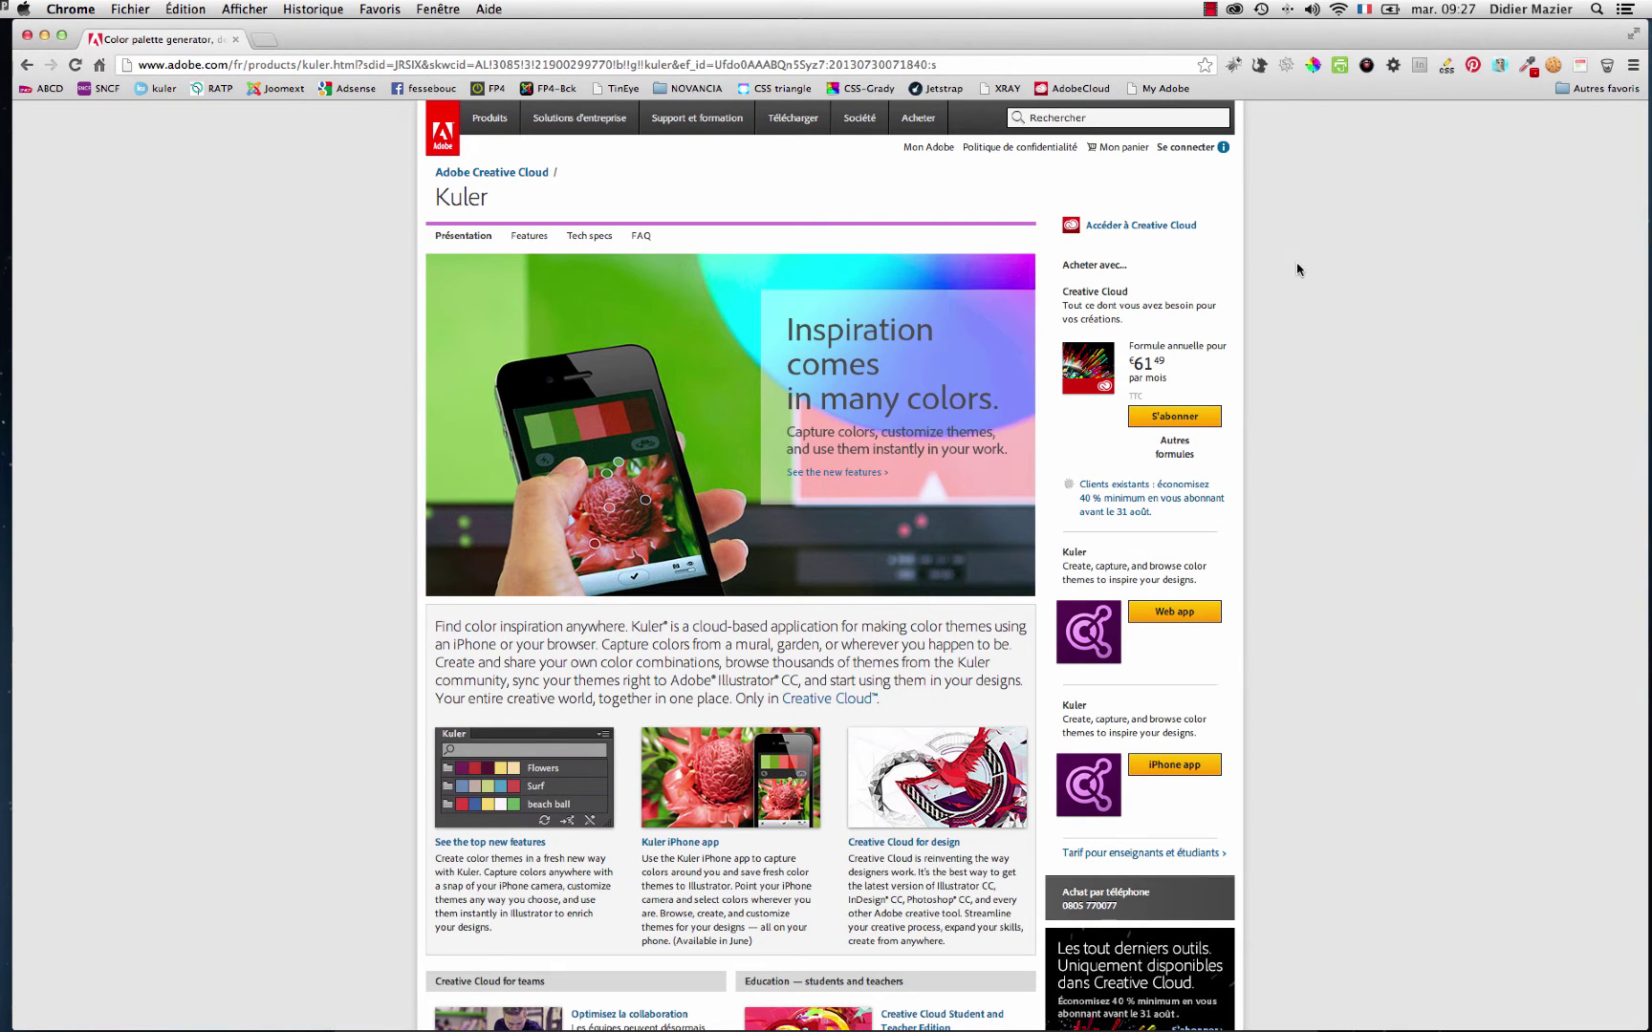
{"action": "scroll", "coordinate": [1334, 398], "scroll_direction": "down", "scroll_amount": 2}
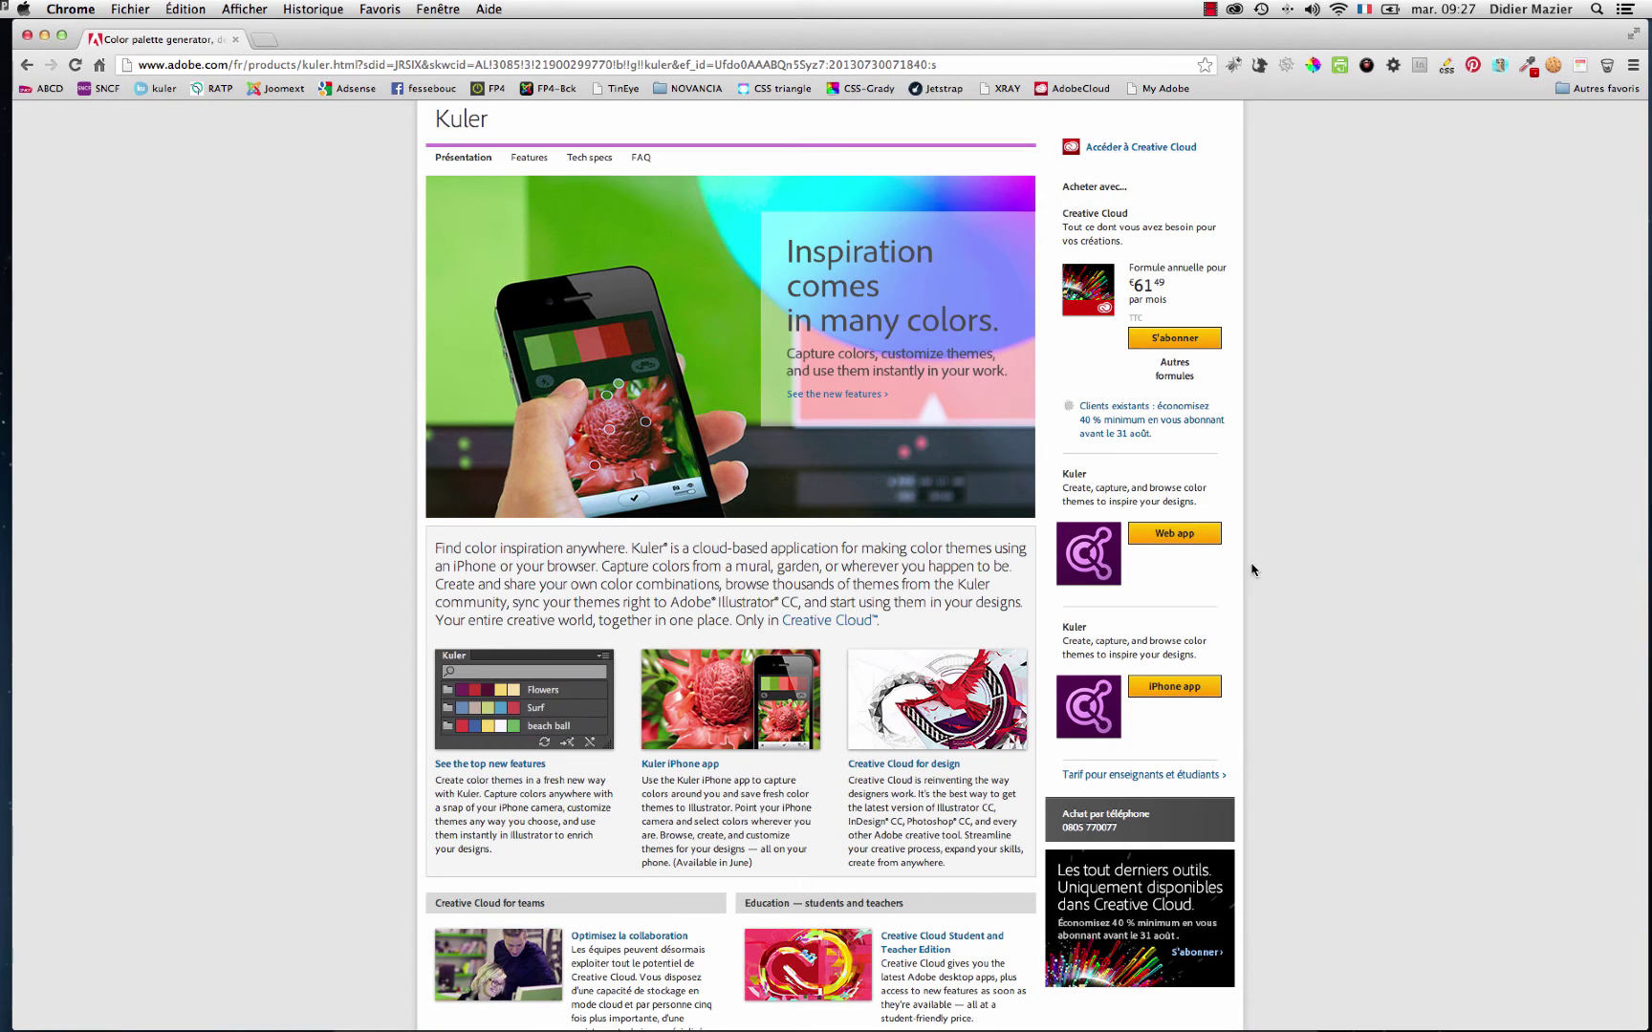
{"action": "left_click", "coordinate": [1185, 537]}
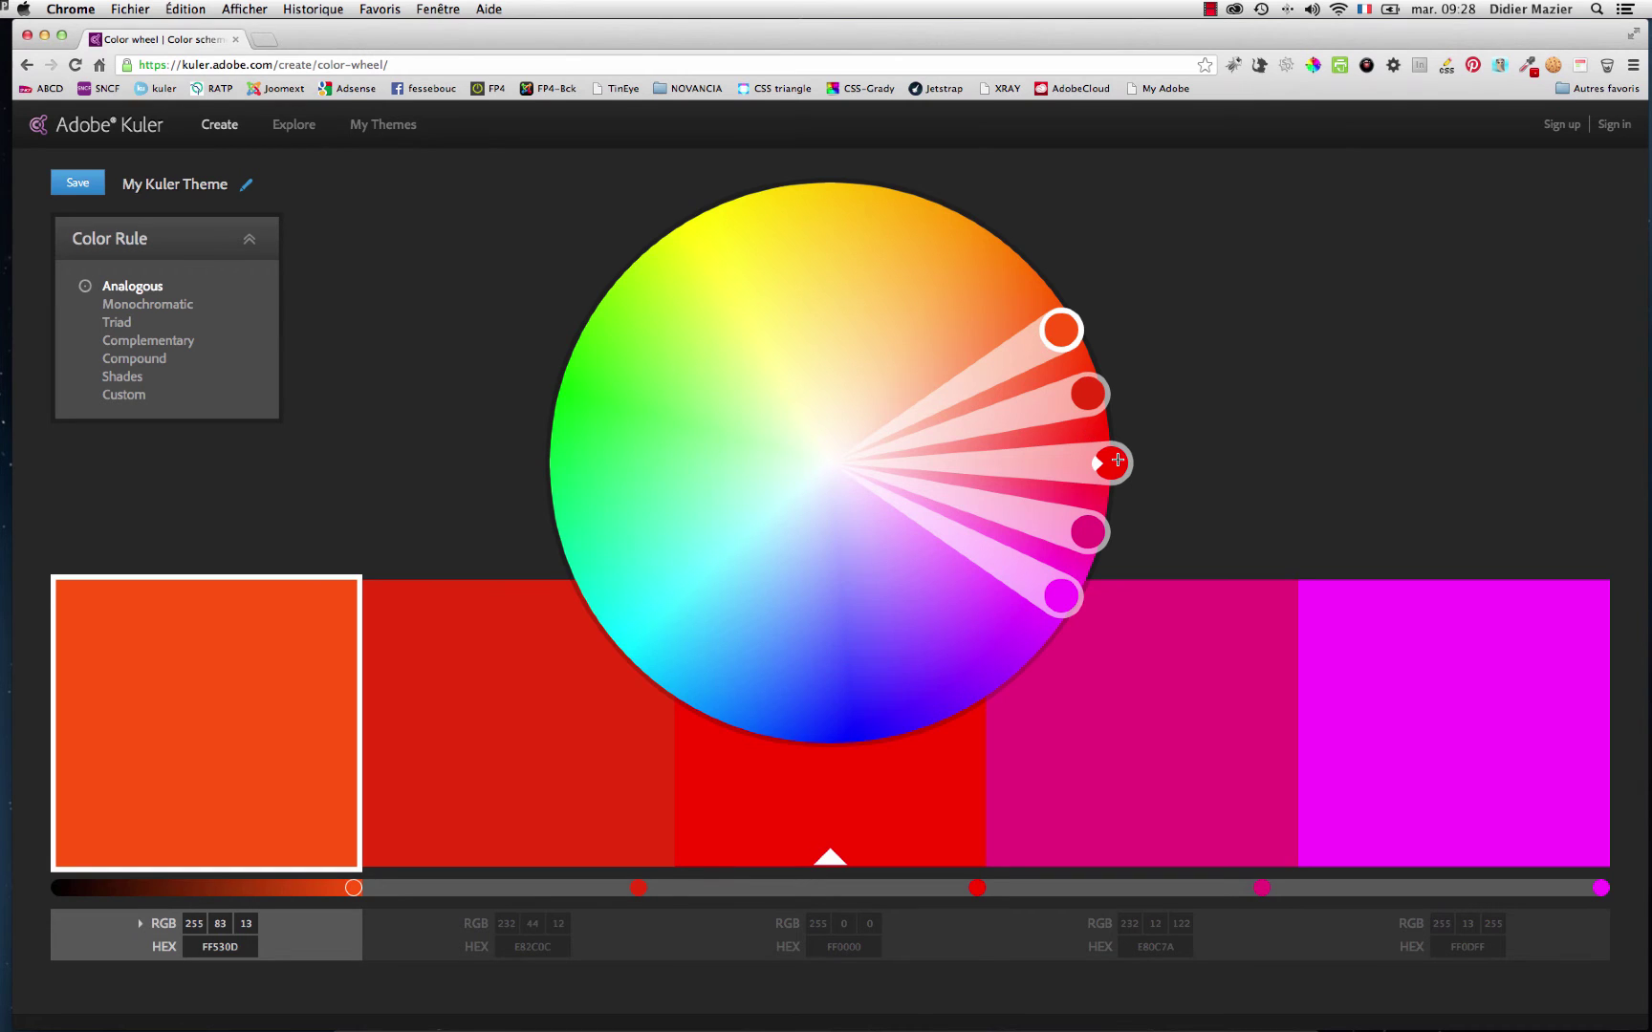
Move the colour wheel's base colour to blue 0015FF and preview the Complementary, Triad, Compound and Shades rules.
{"action": "left_click_drag", "start_coordinate": [1107, 463], "coordinate": [838, 742]}
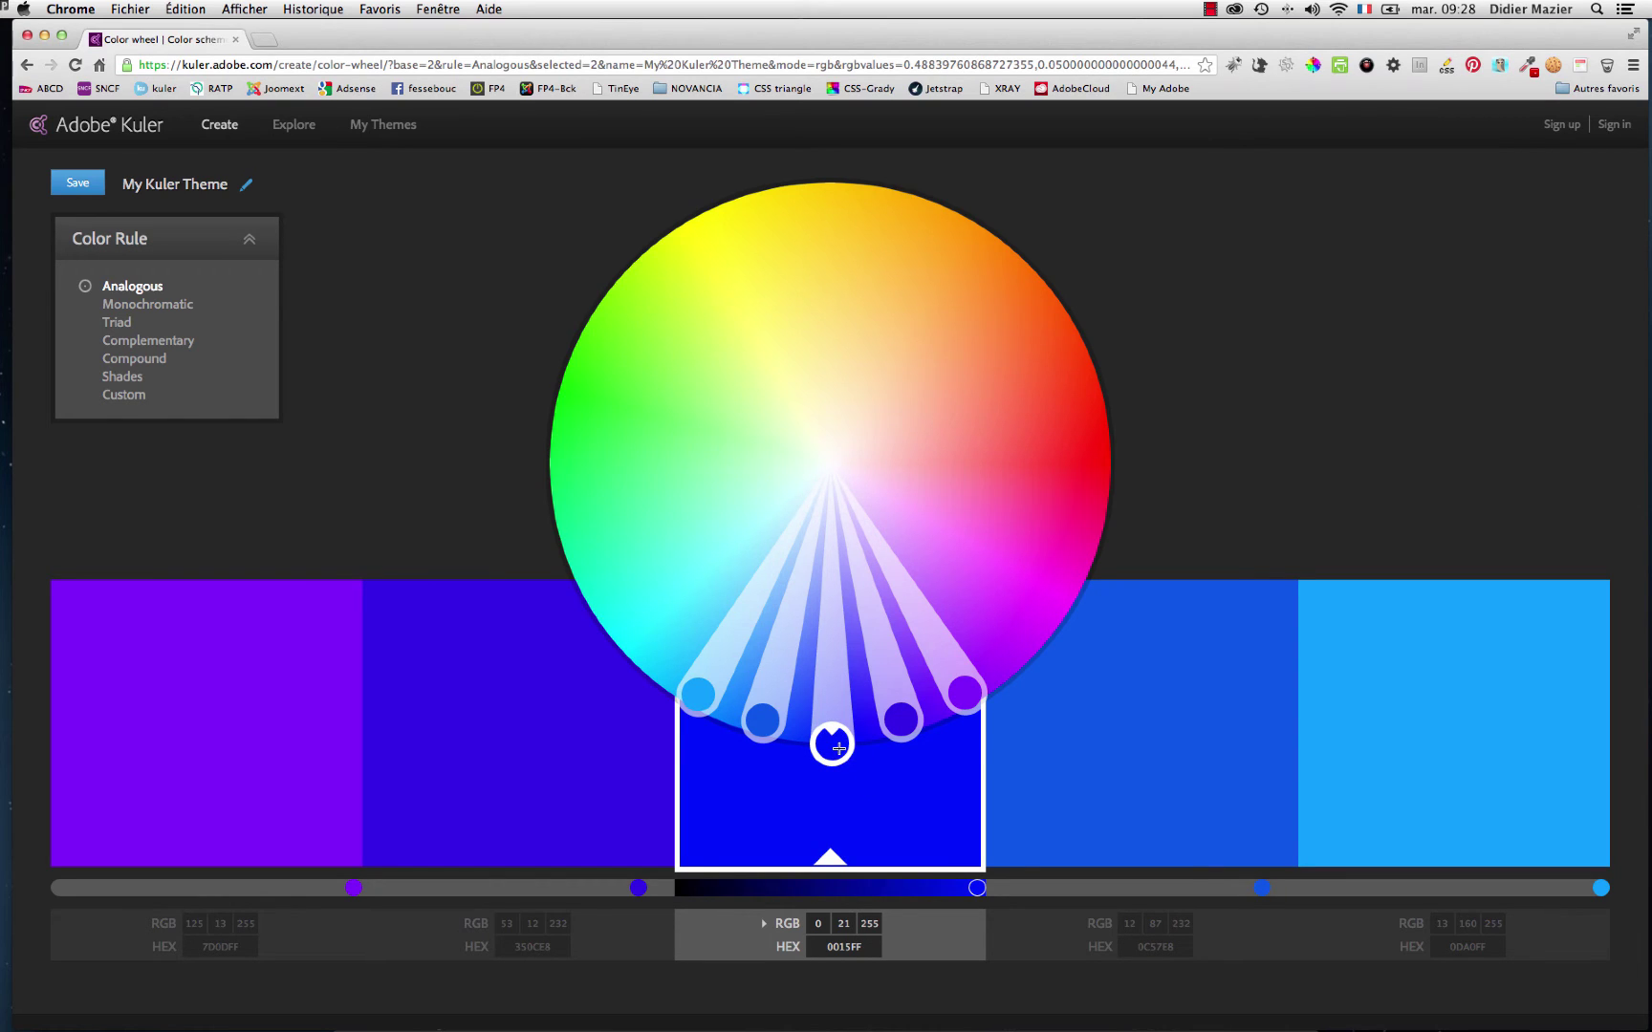
{"action": "left_click", "coordinate": [125, 342]}
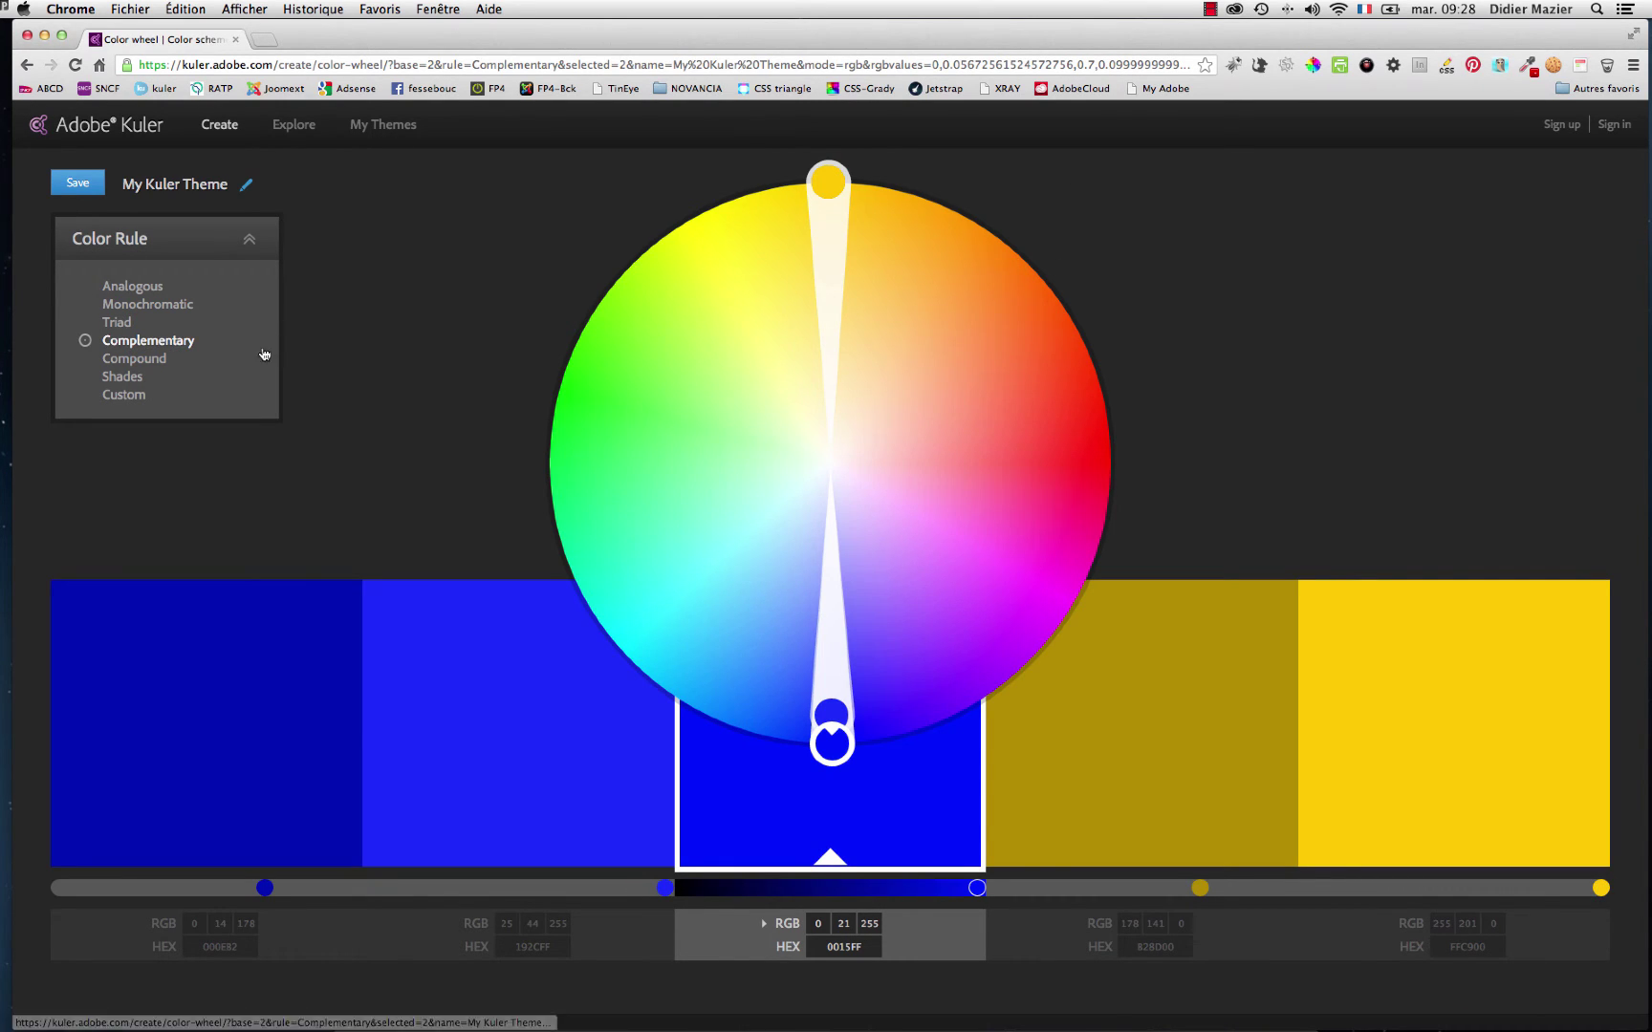
{"action": "left_click", "coordinate": [118, 325]}
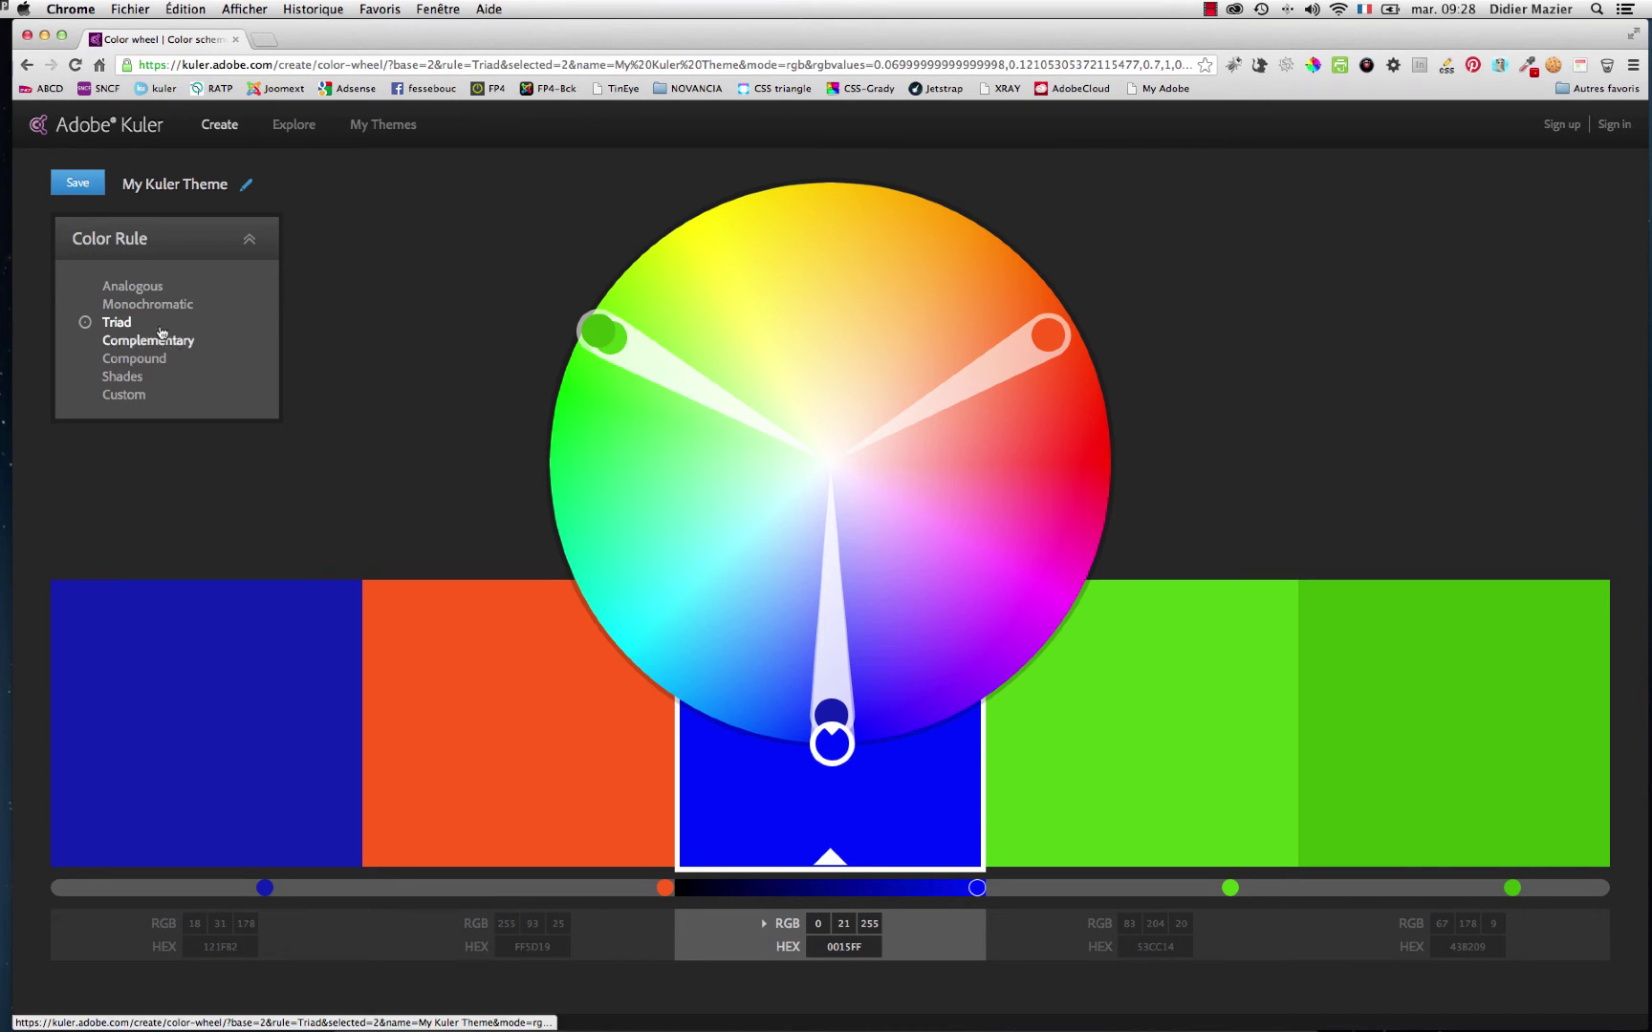
{"action": "left_click", "coordinate": [146, 359]}
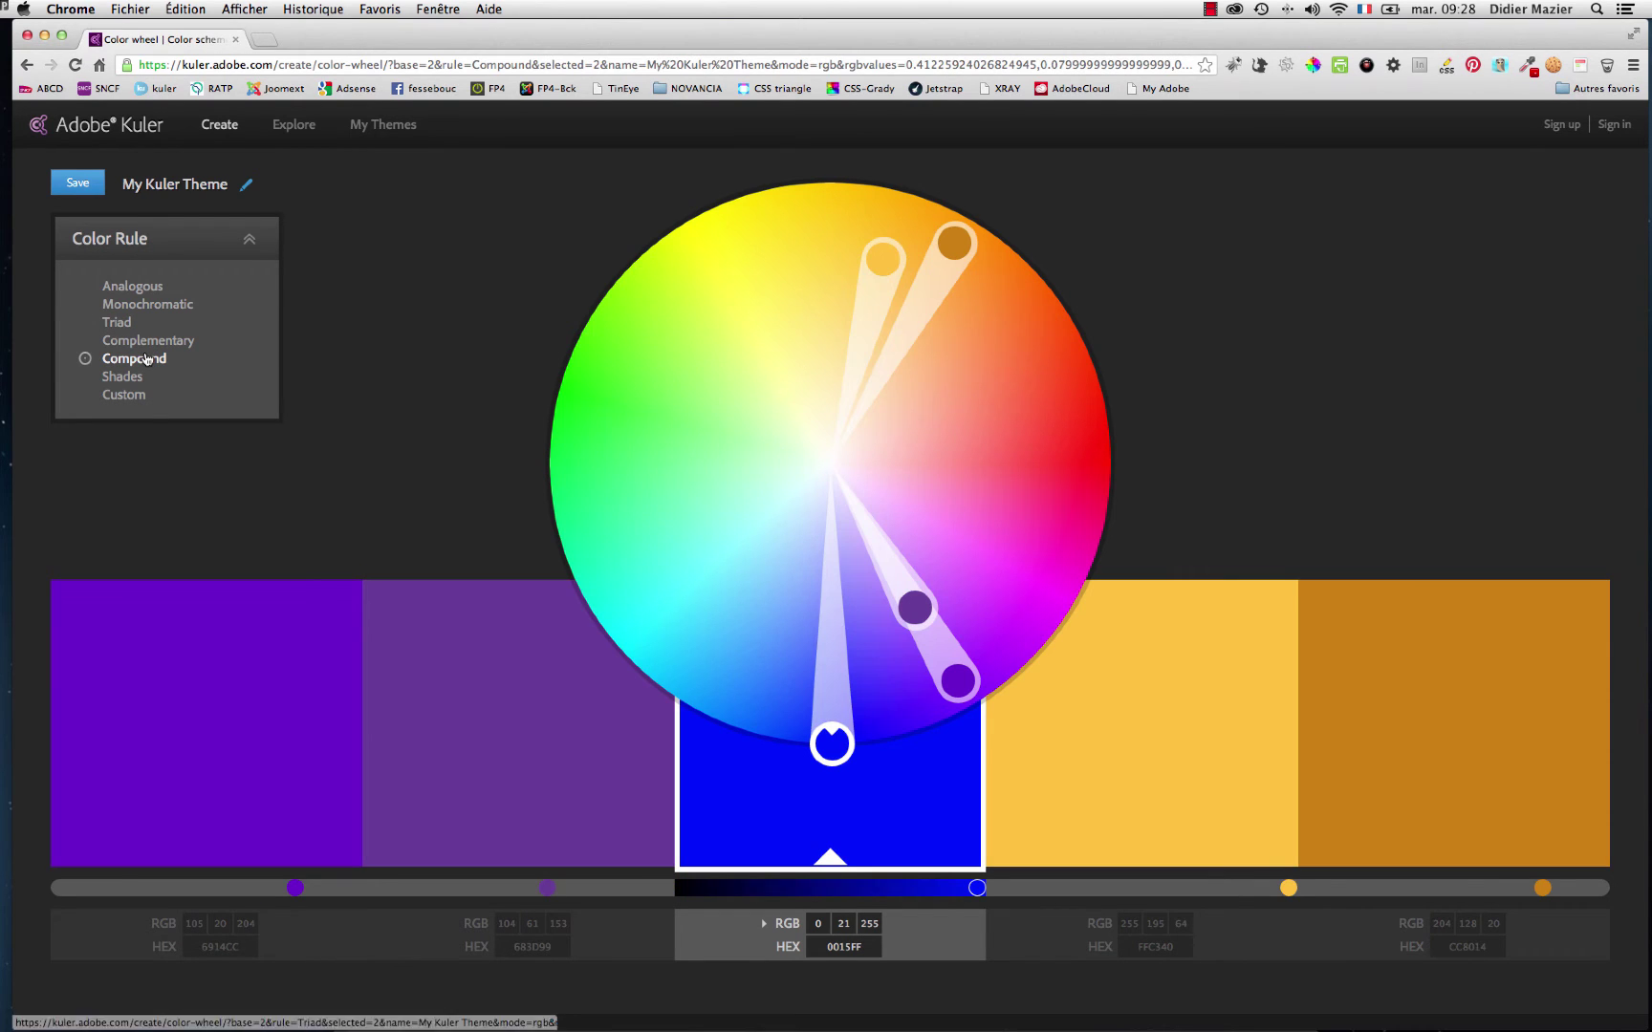
{"action": "left_click", "coordinate": [131, 378]}
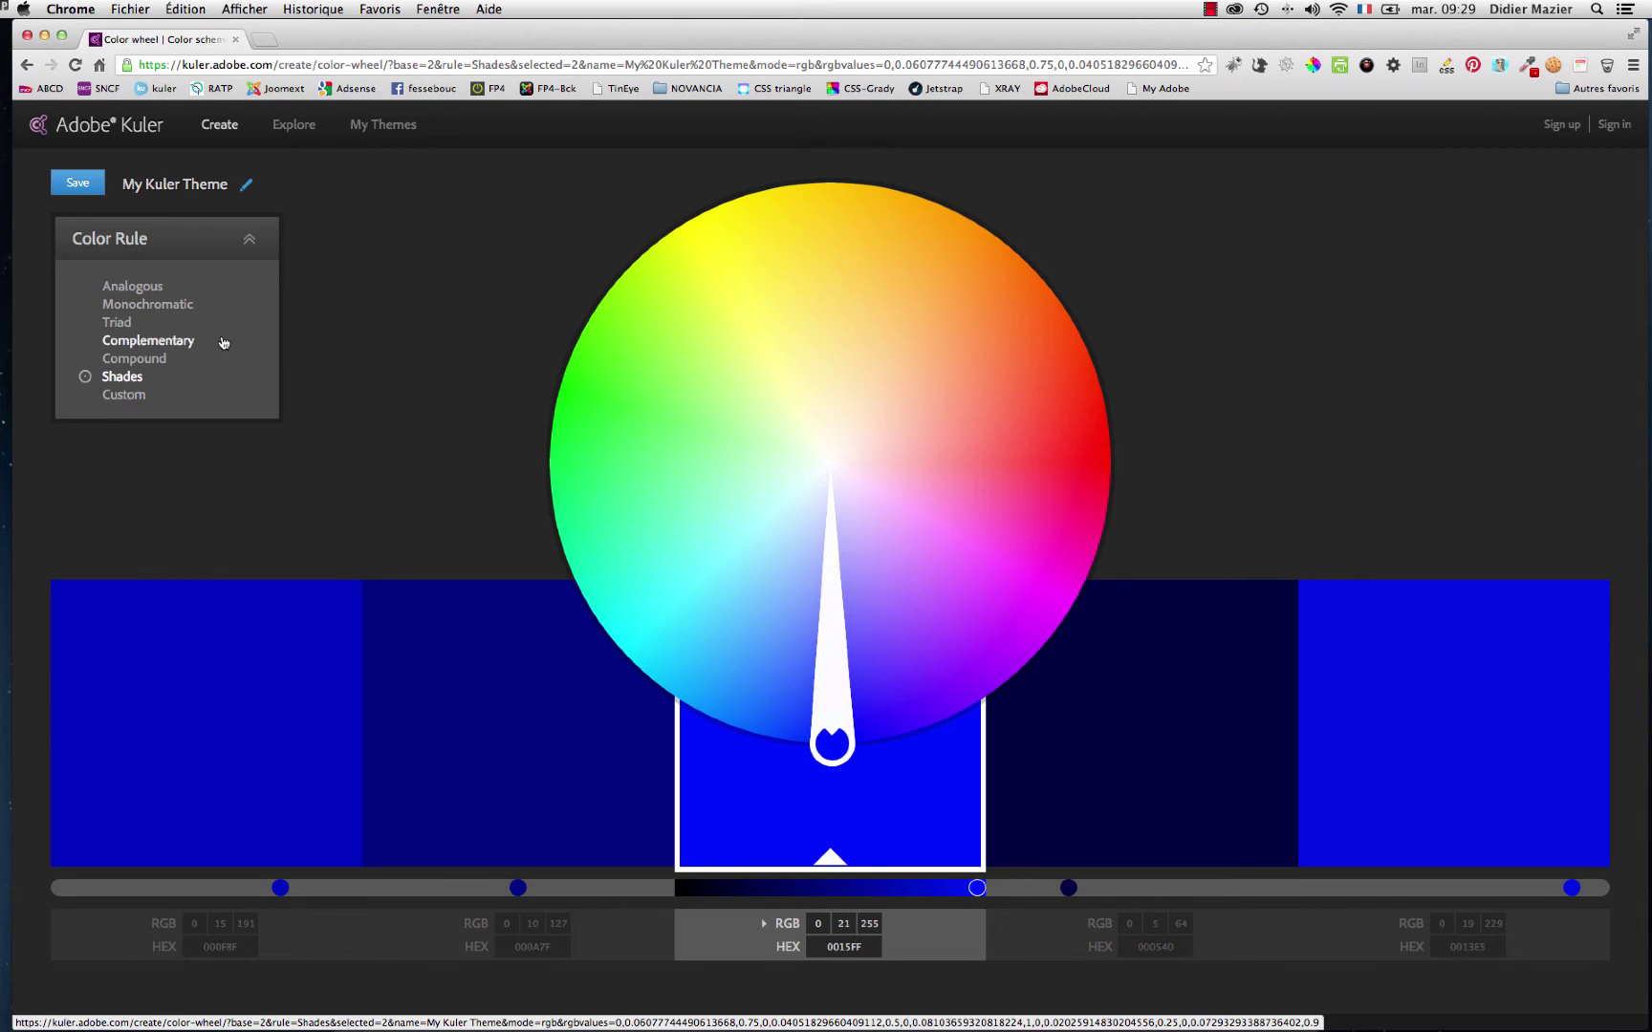
Explore the community's colour themes, showing the most popular ones of all time.
{"action": "left_click", "coordinate": [294, 125]}
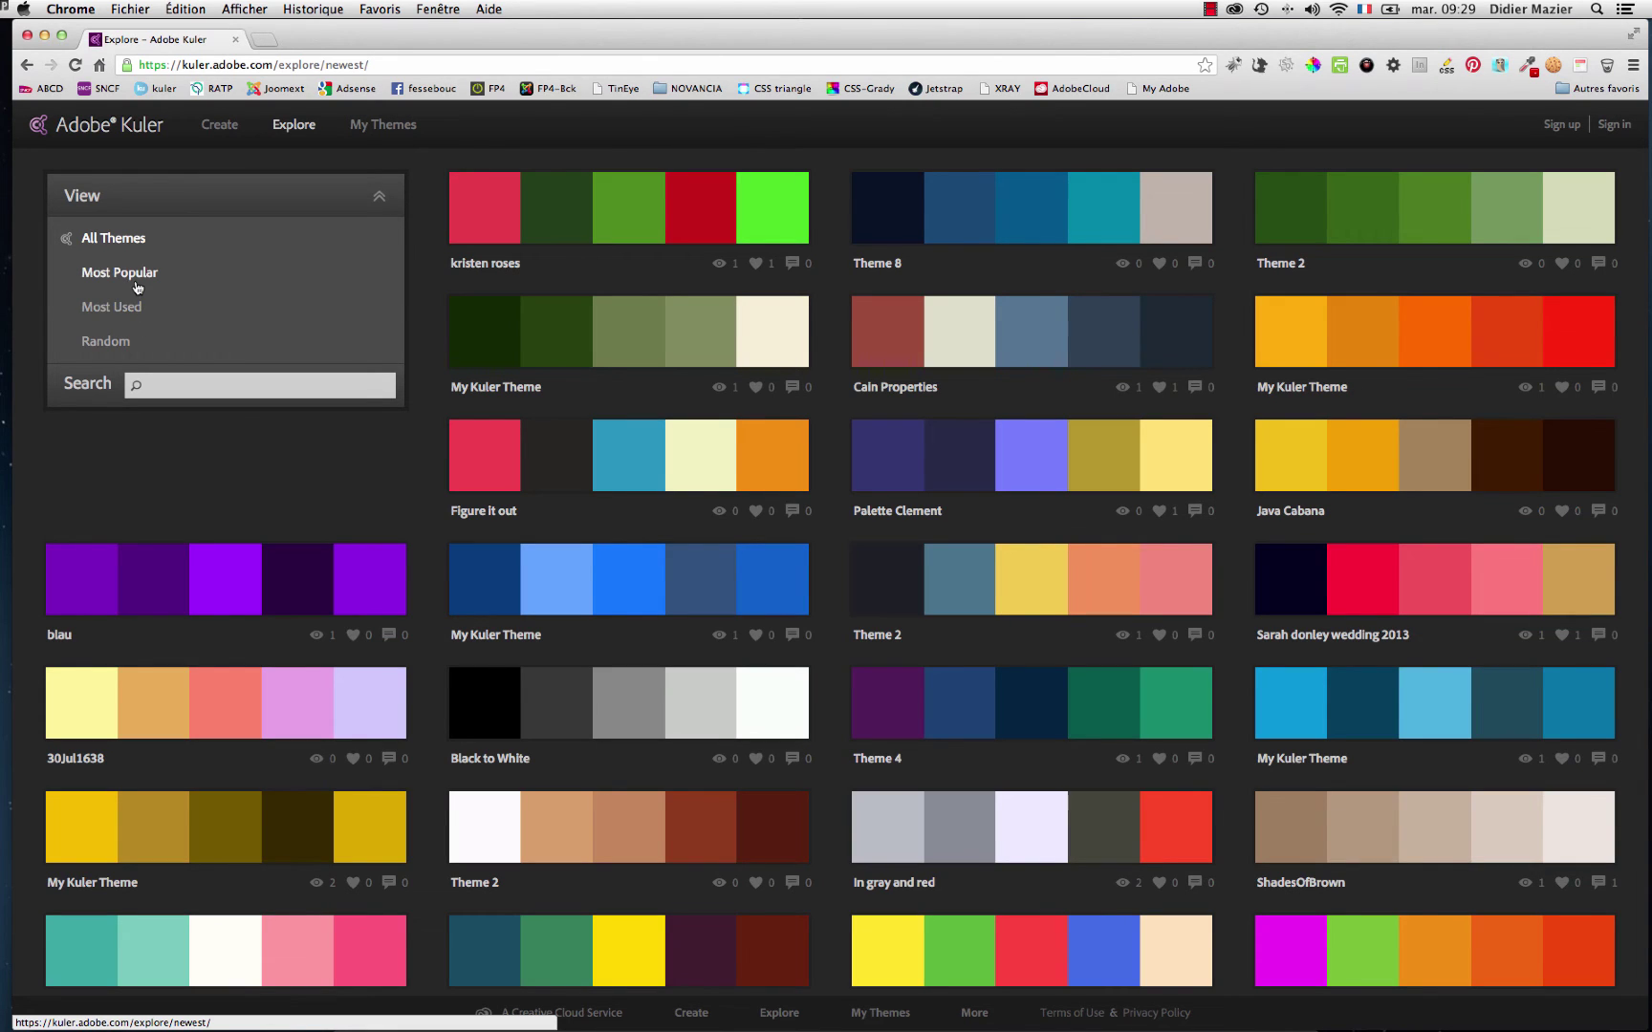
{"action": "left_click", "coordinate": [136, 287]}
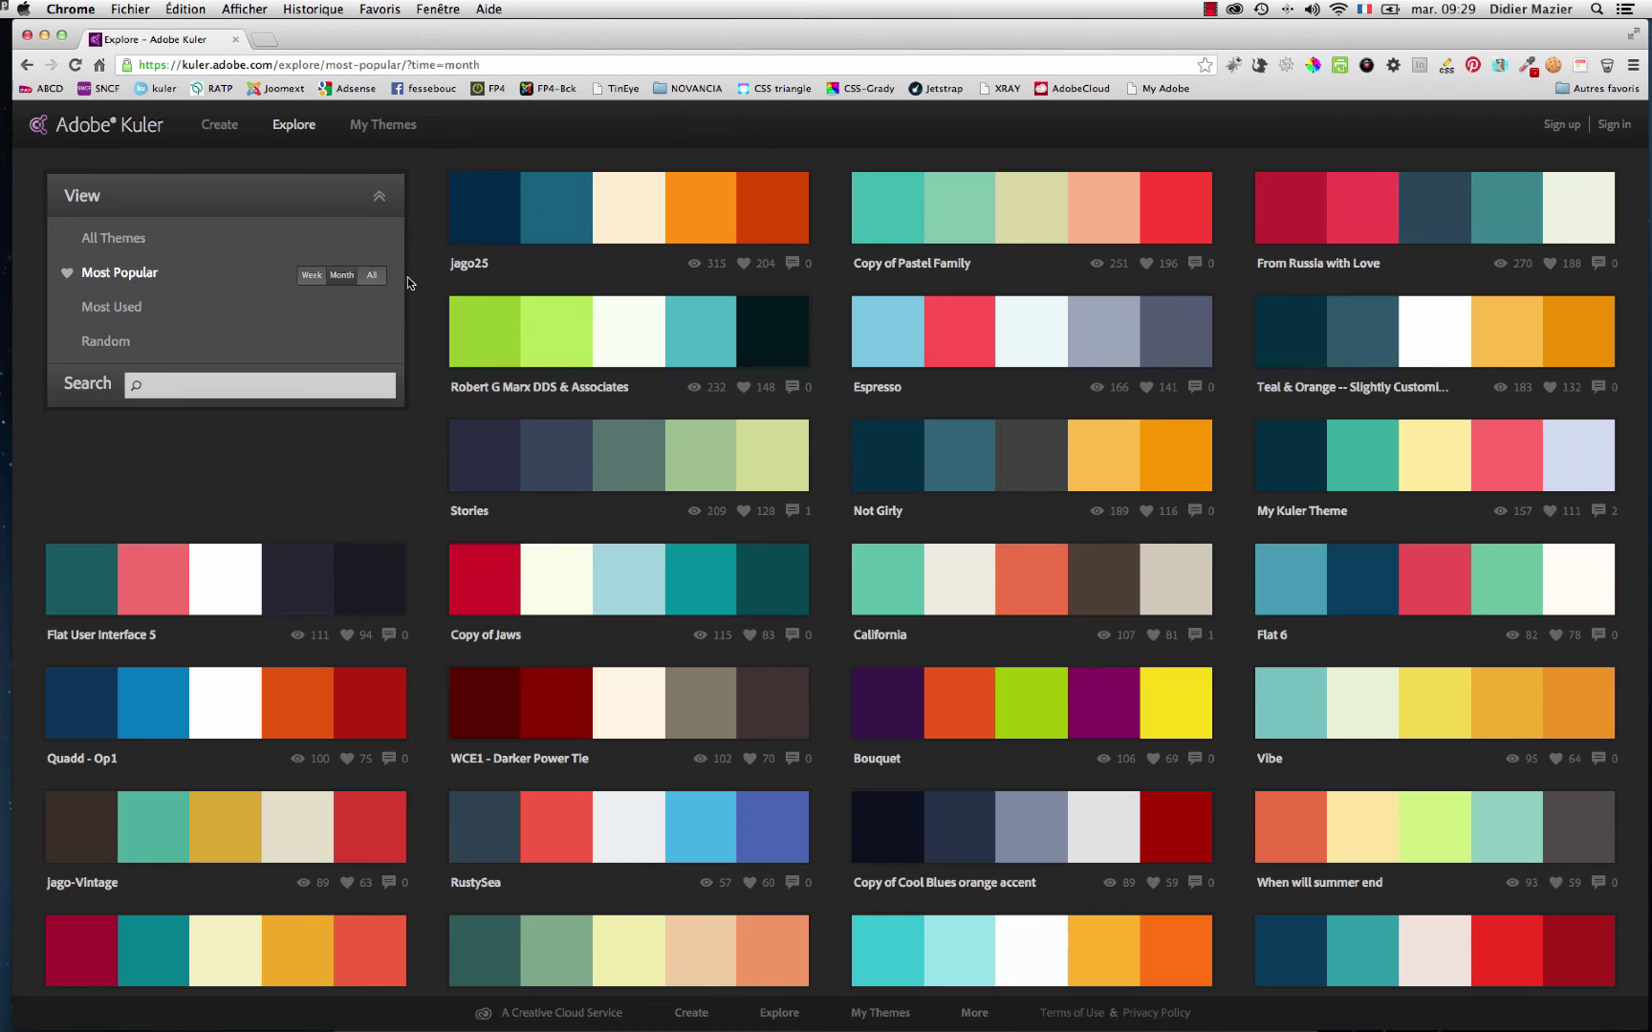
{"action": "left_click", "coordinate": [373, 279]}
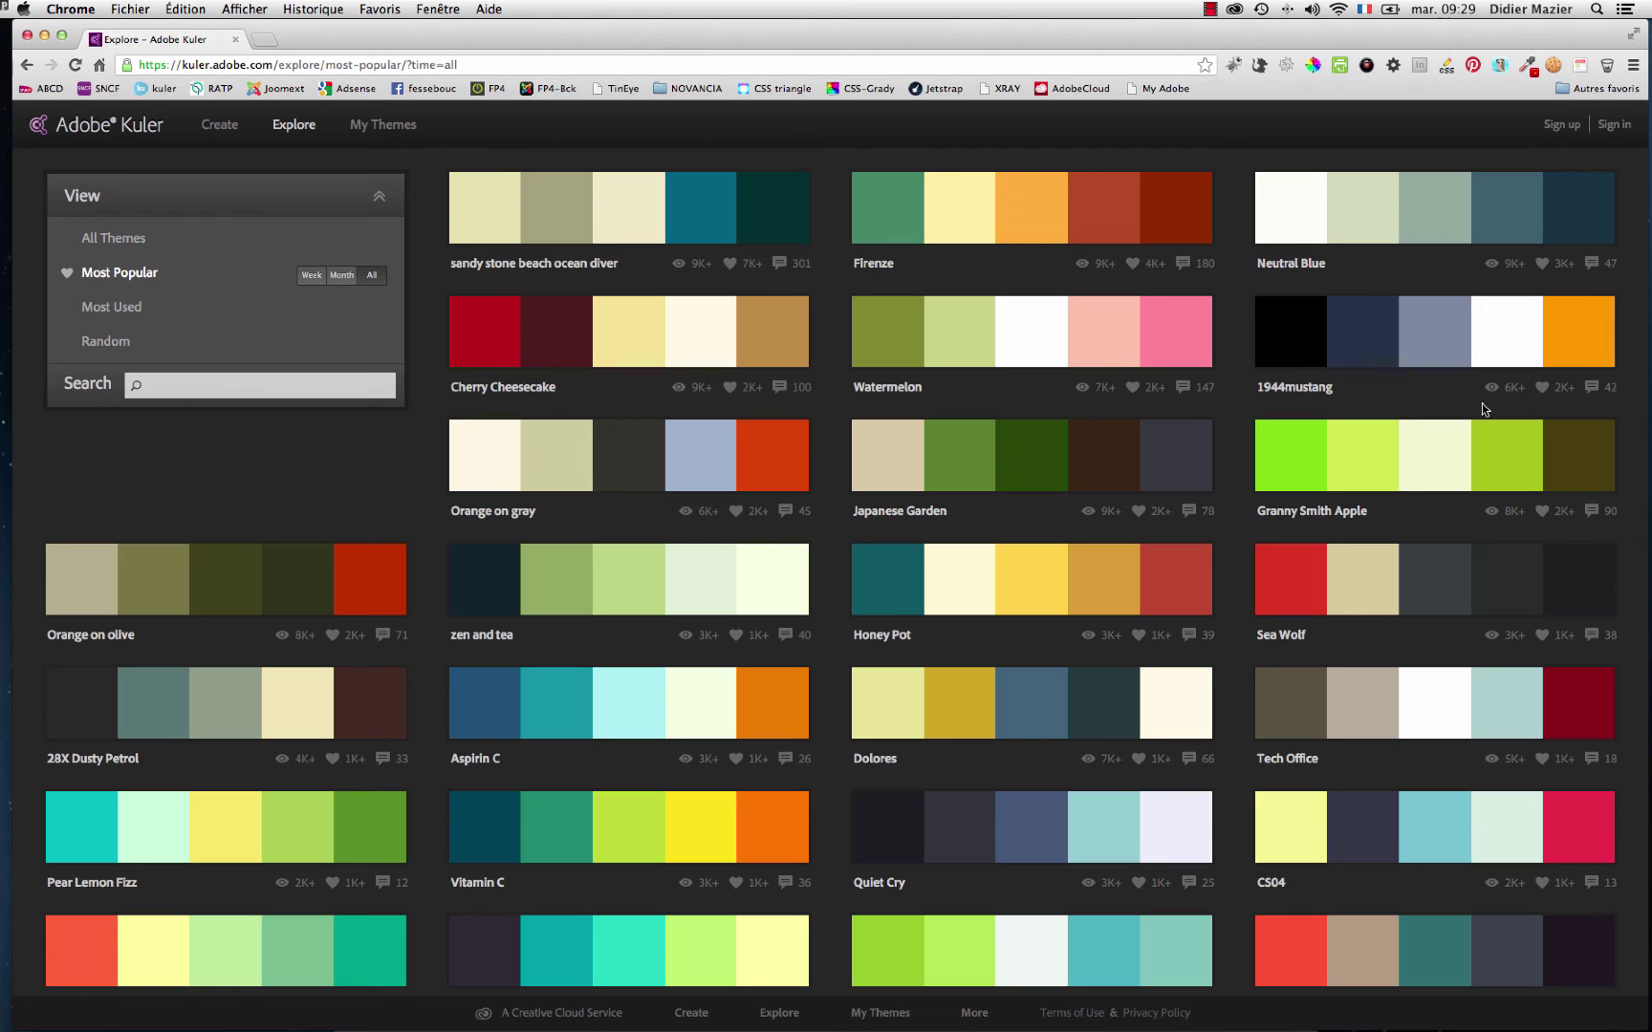
Open the 1944mustang theme for editing, save it as Copy of 1944mustang and download it.
{"action": "mouse_move", "coordinate": [1434, 446]}
{"action": "mouse_move", "coordinate": [1350, 347]}
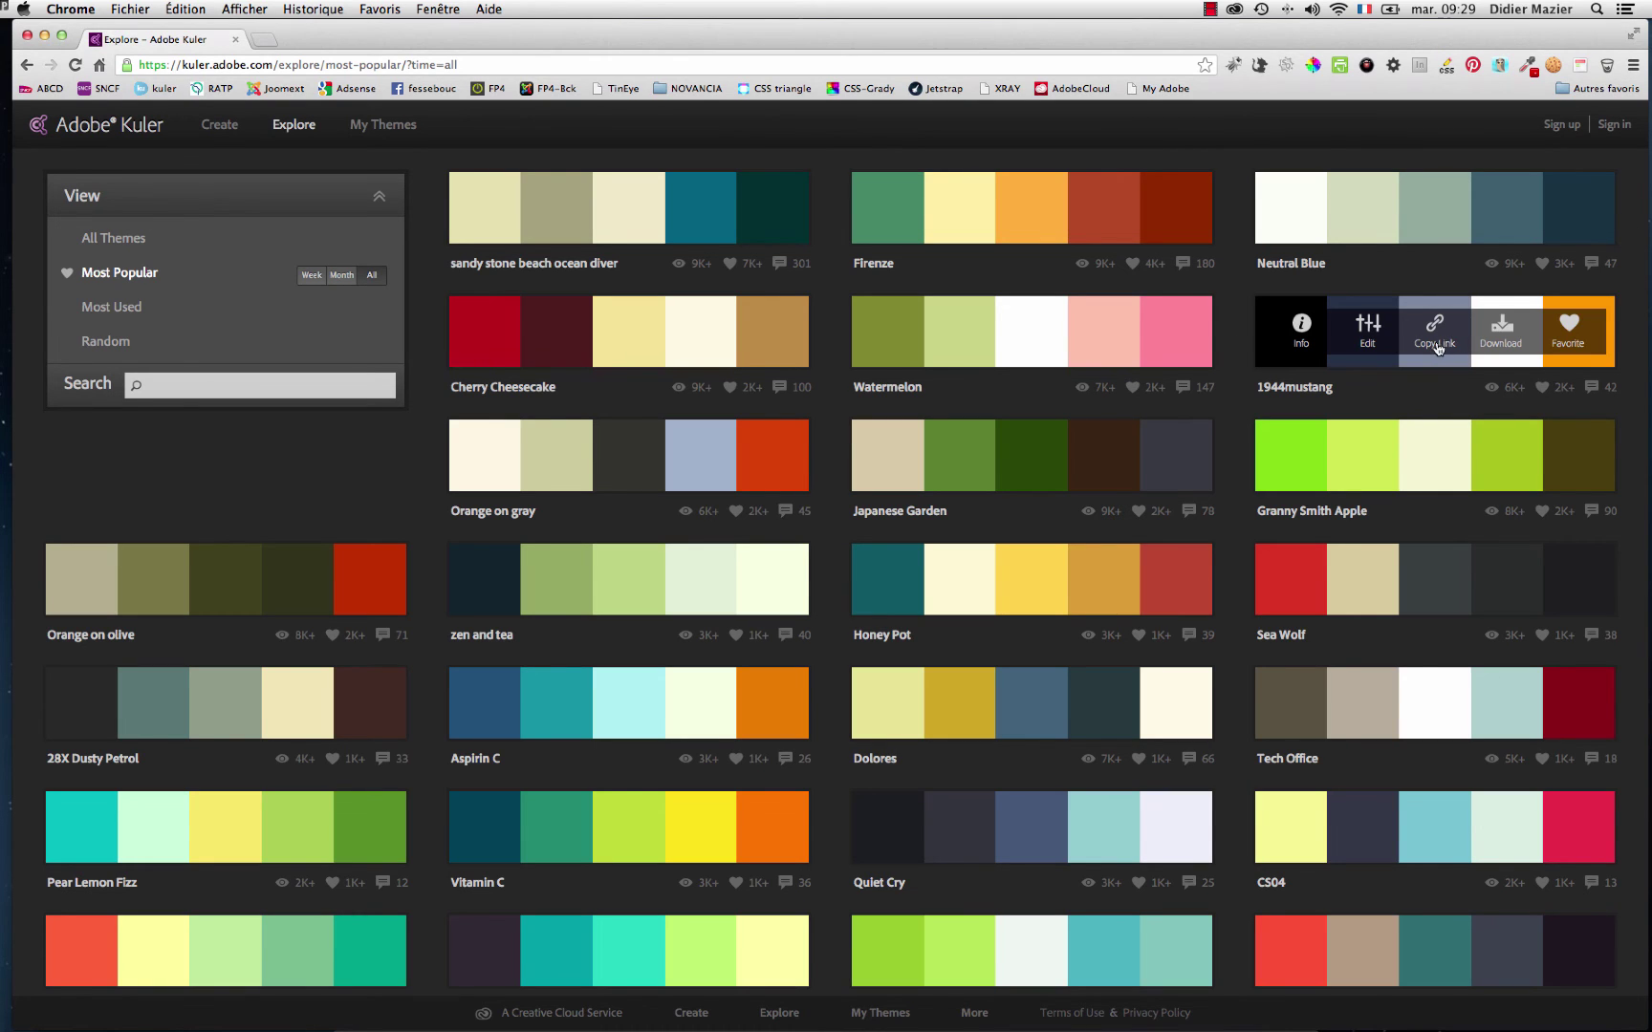
{"action": "mouse_move", "coordinate": [569, 851]}
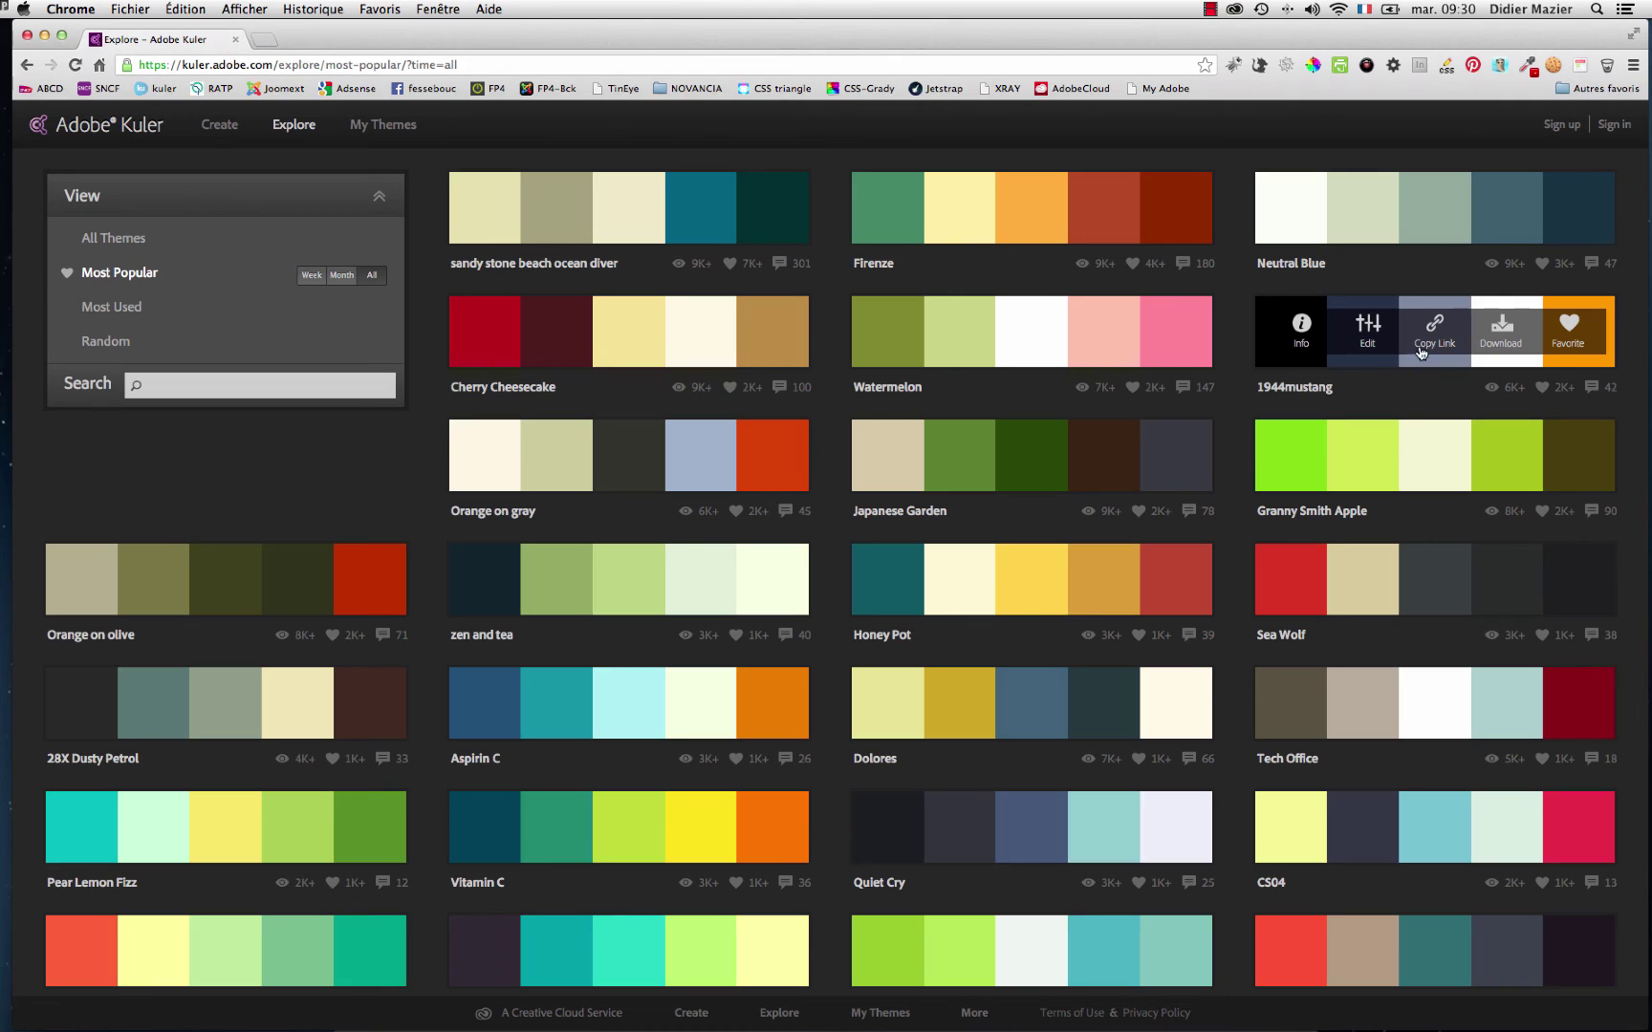
{"action": "left_click", "coordinate": [1370, 331]}
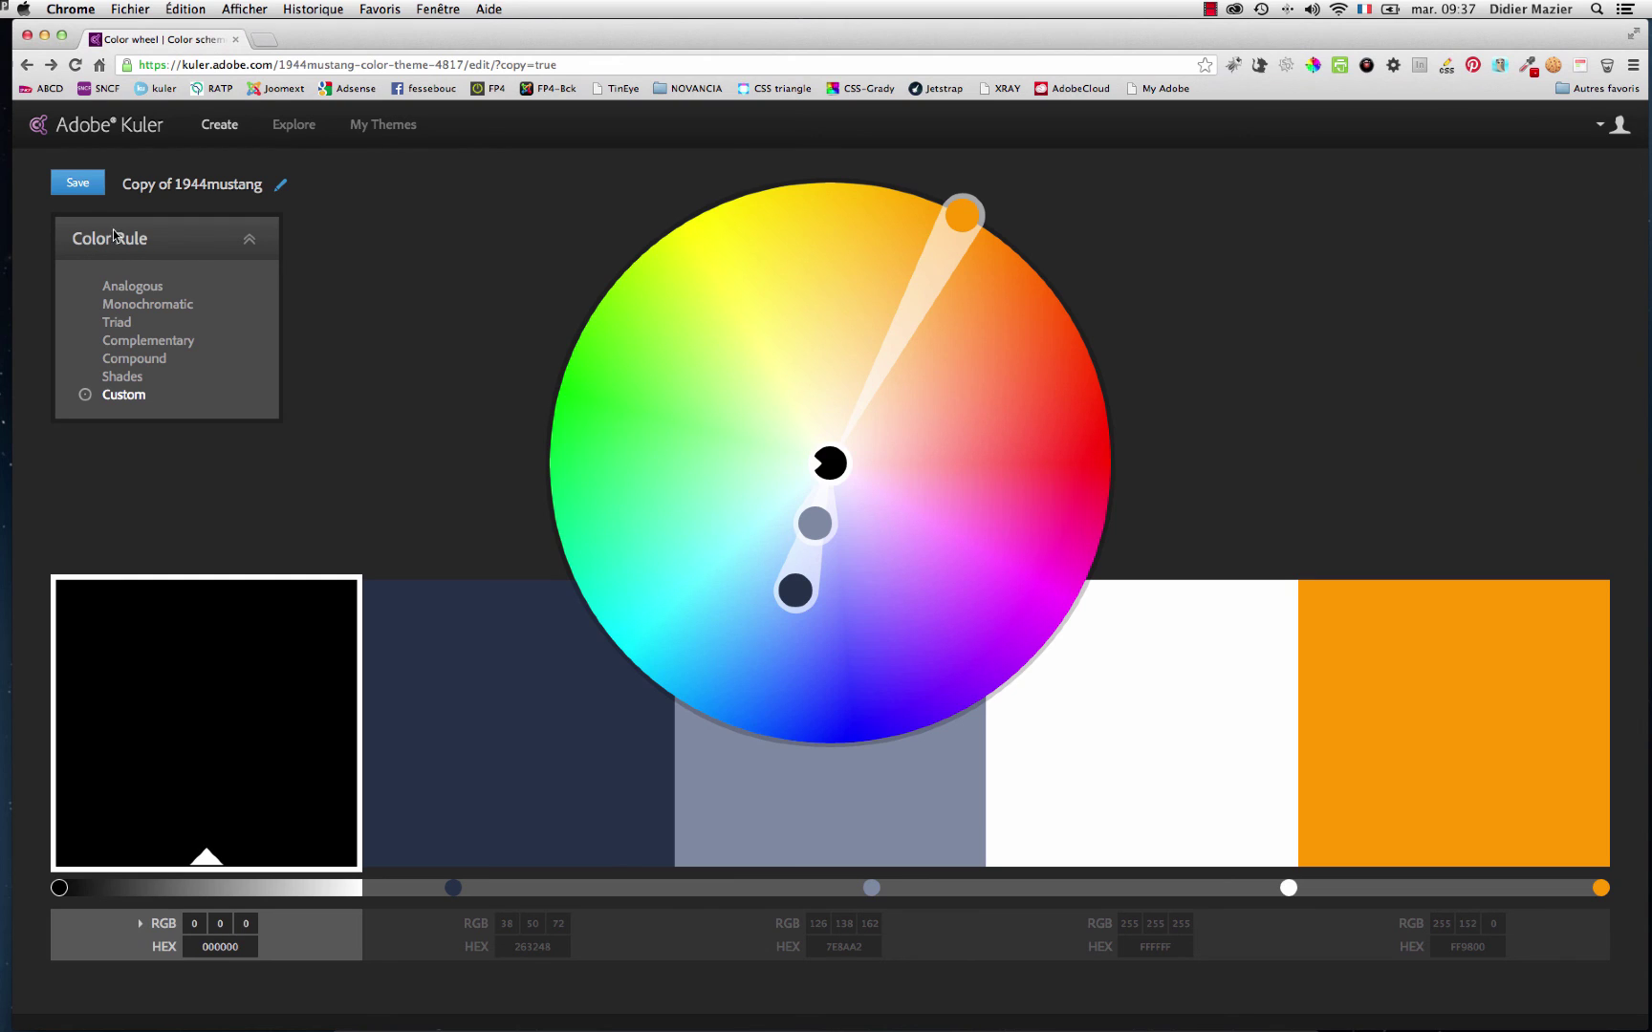
{"action": "left_click", "coordinate": [78, 182]}
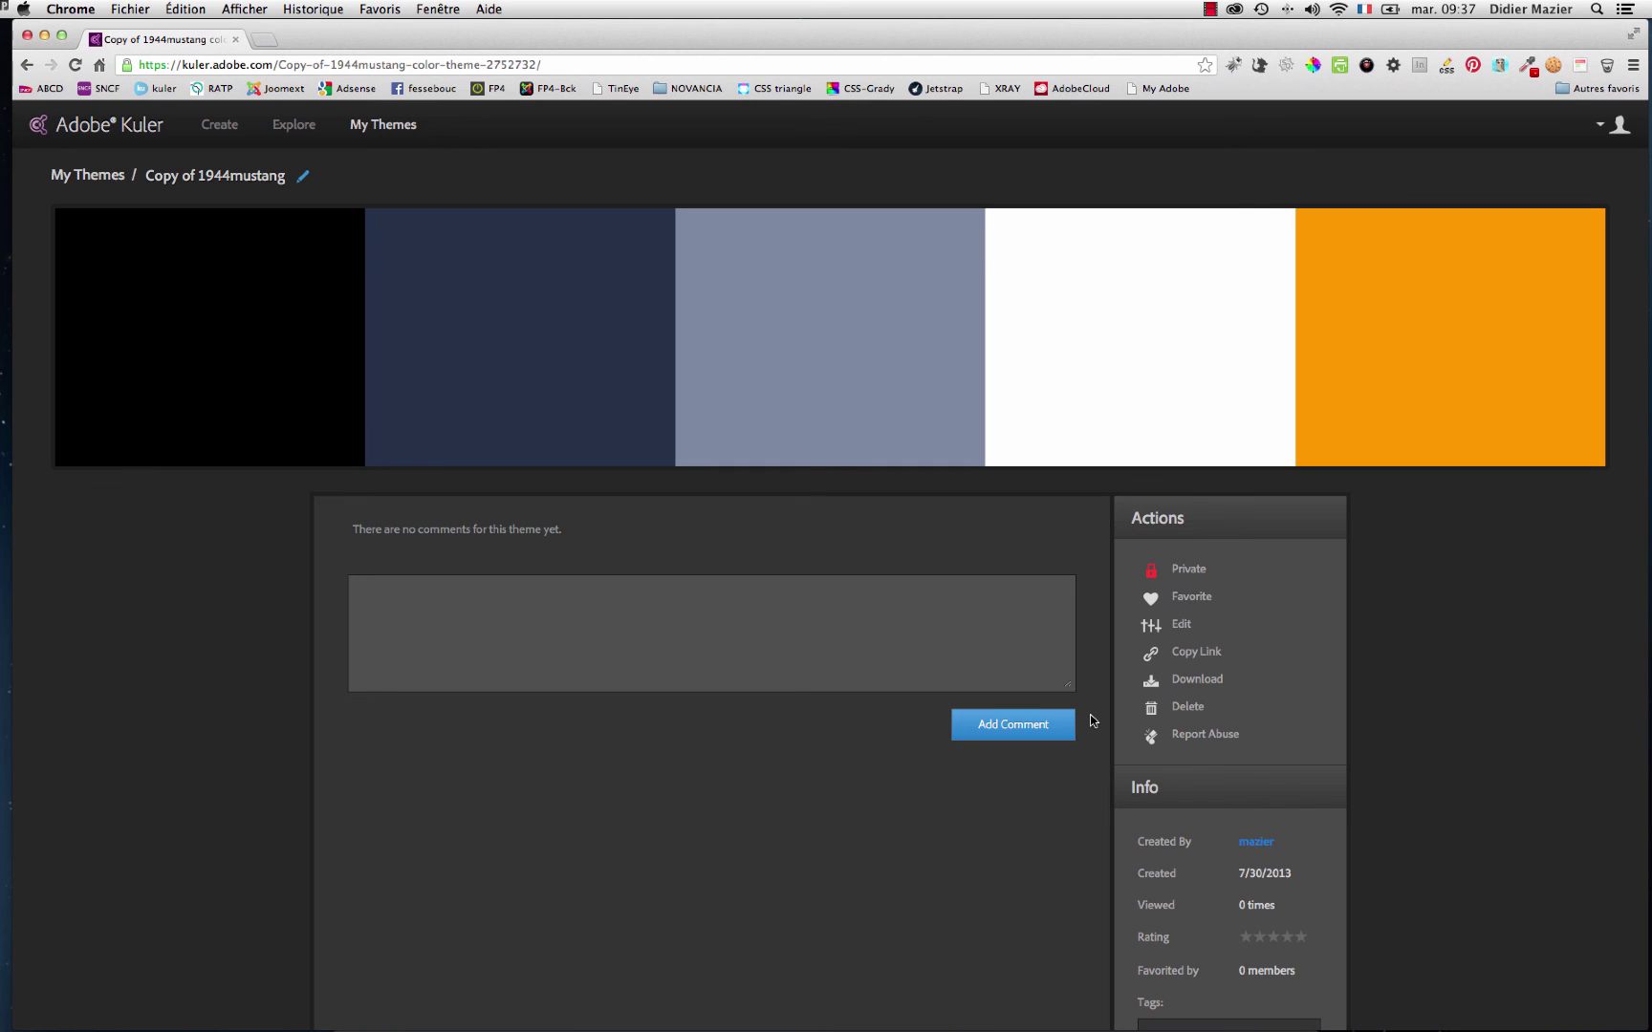
{"action": "left_click", "coordinate": [1210, 681]}
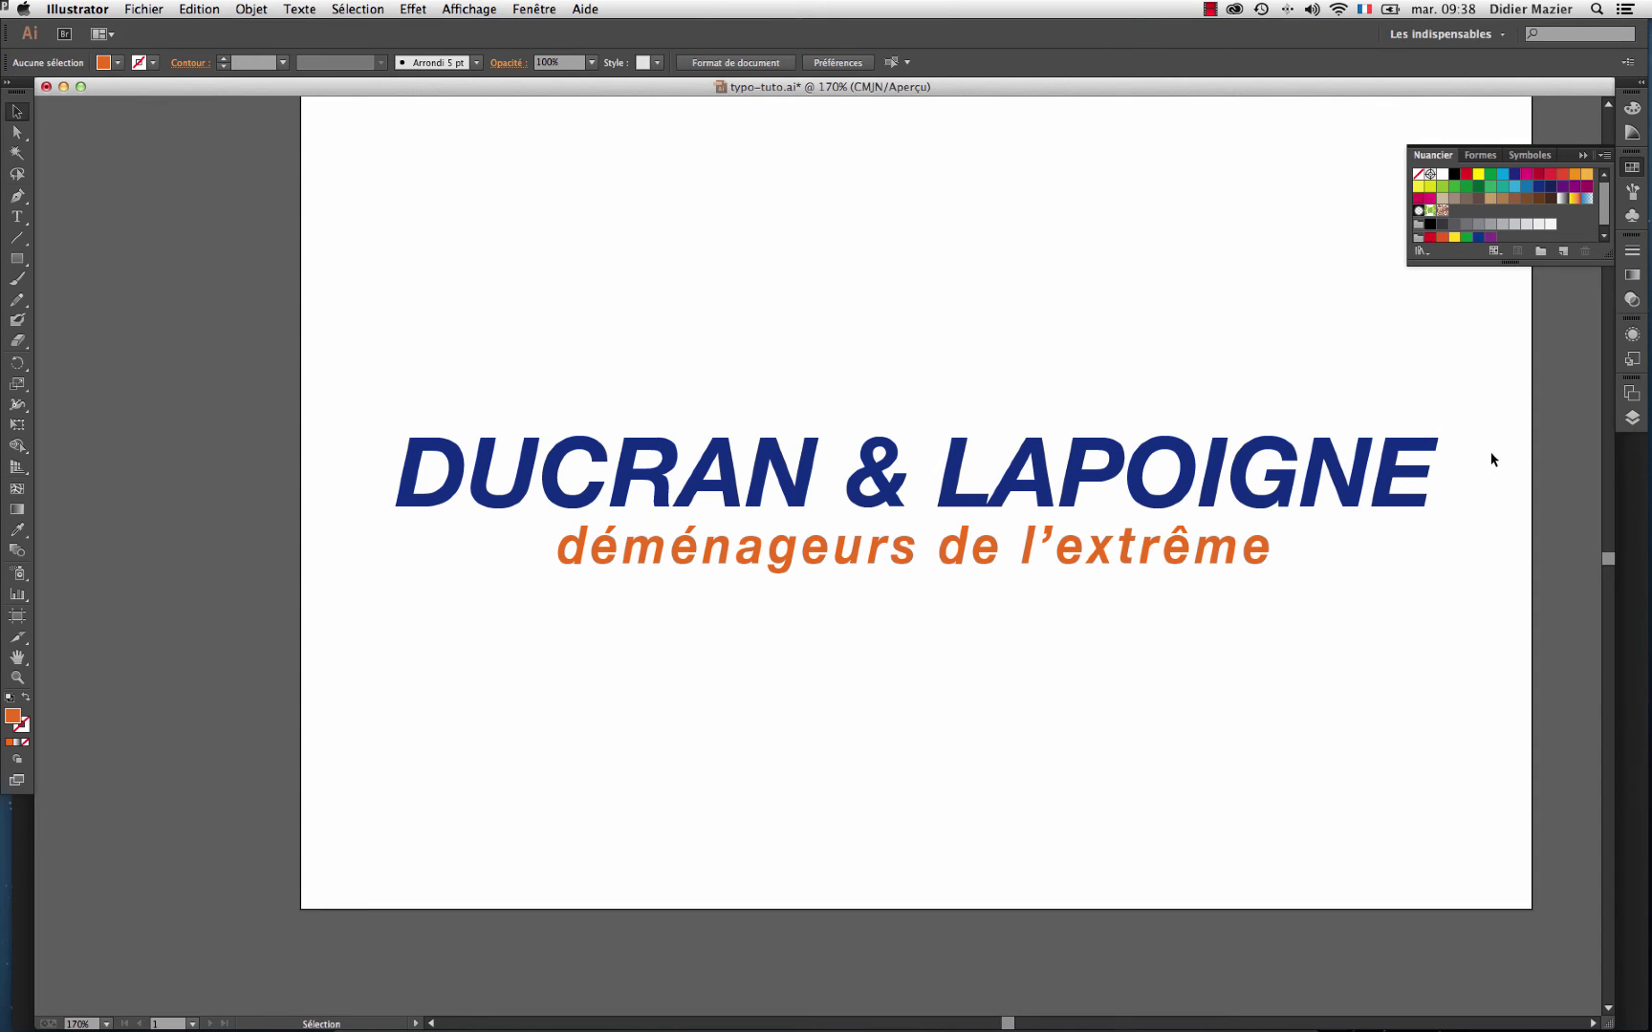
Load the downloaded Copy of 1944mustang swatch library from the Téléchargements folder and place it below the logo text.
{"action": "left_click", "coordinate": [1604, 155]}
{"action": "mouse_move", "coordinate": [1540, 507]}
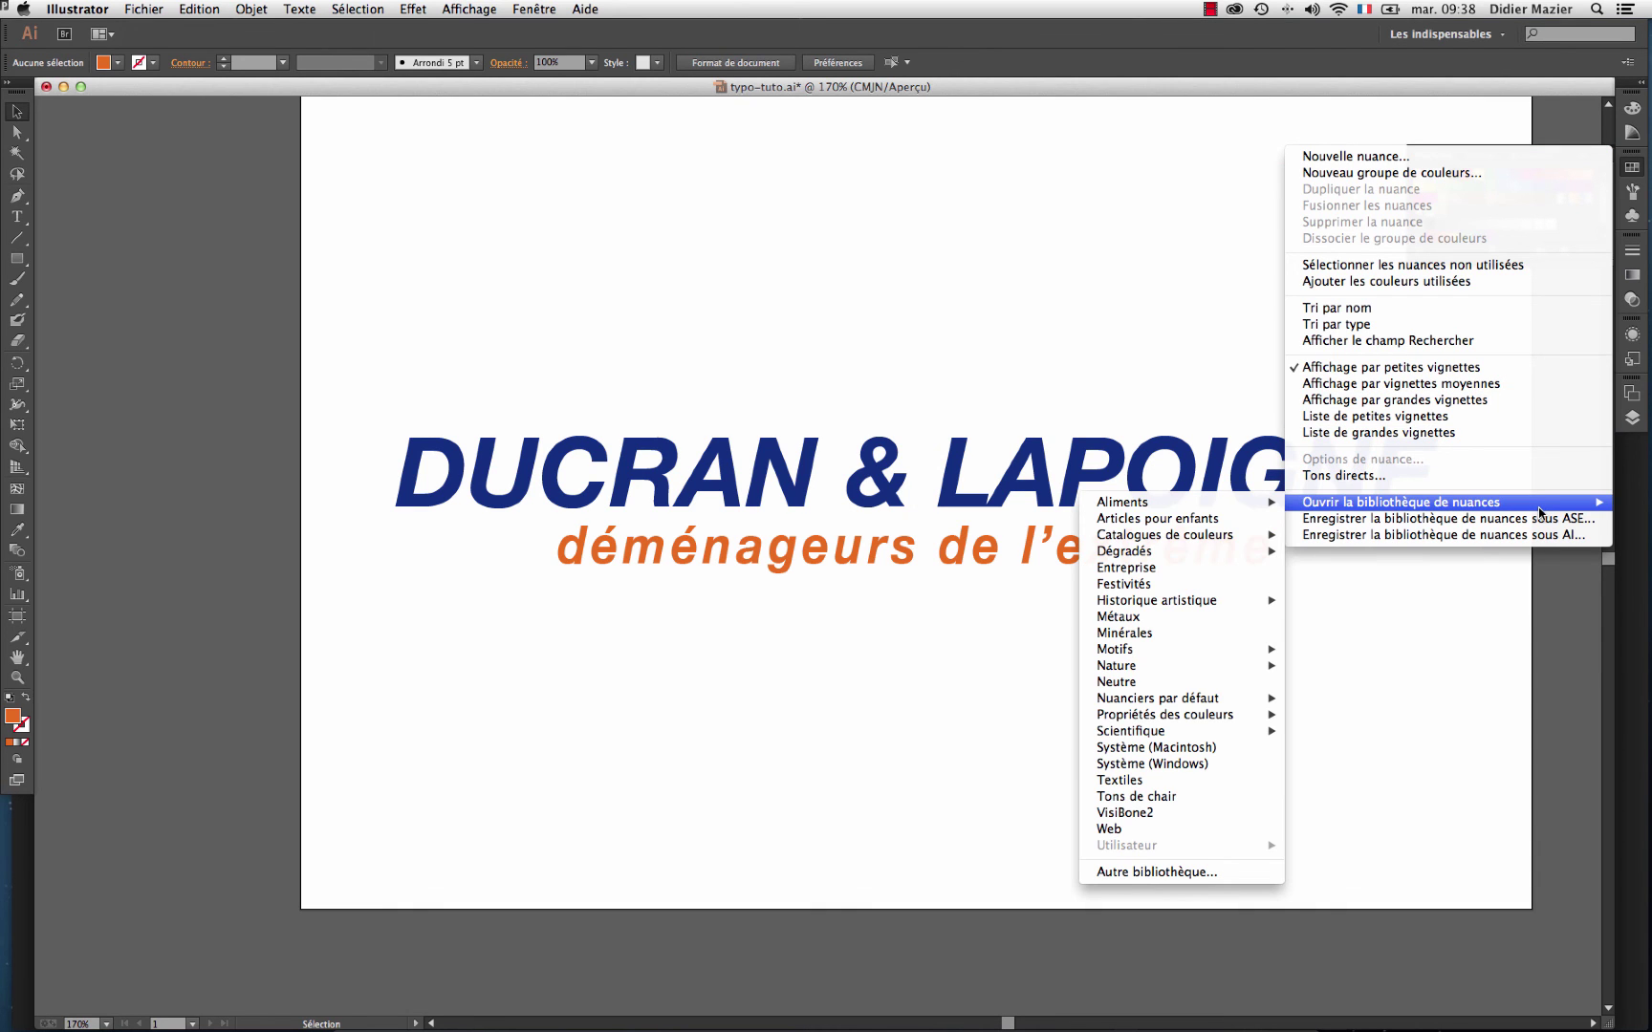
{"action": "left_click", "coordinate": [1265, 873]}
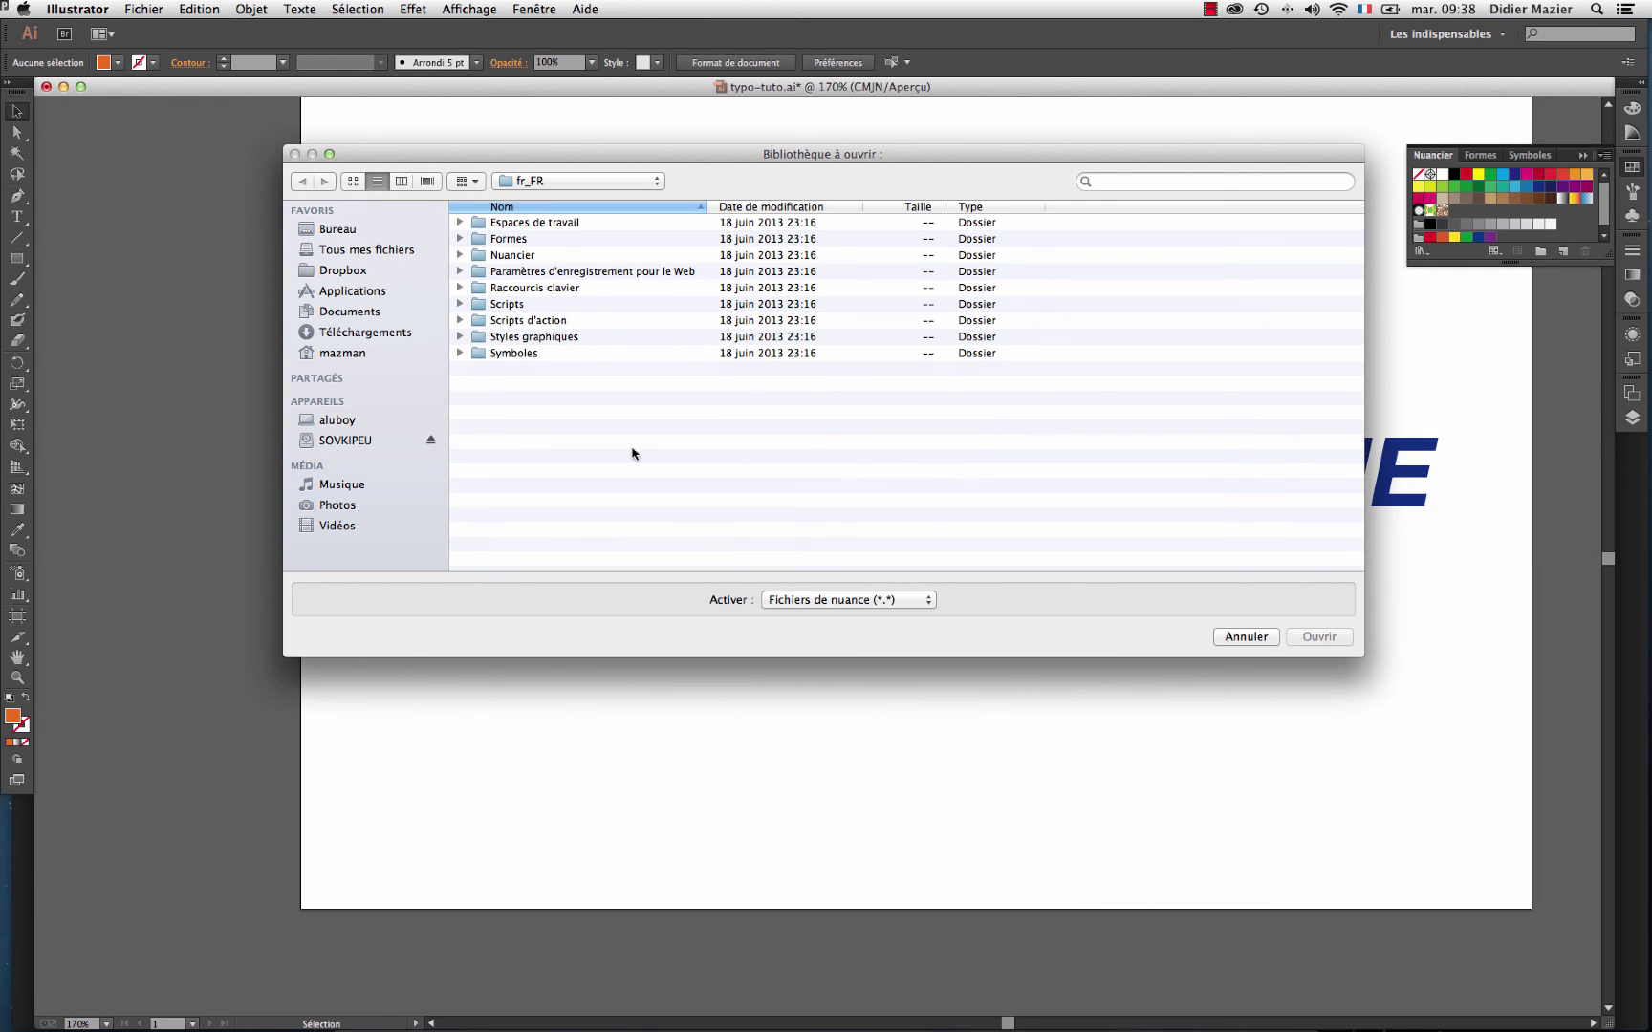
{"action": "left_click", "coordinate": [392, 333]}
{"action": "double_click", "coordinate": [614, 271]}
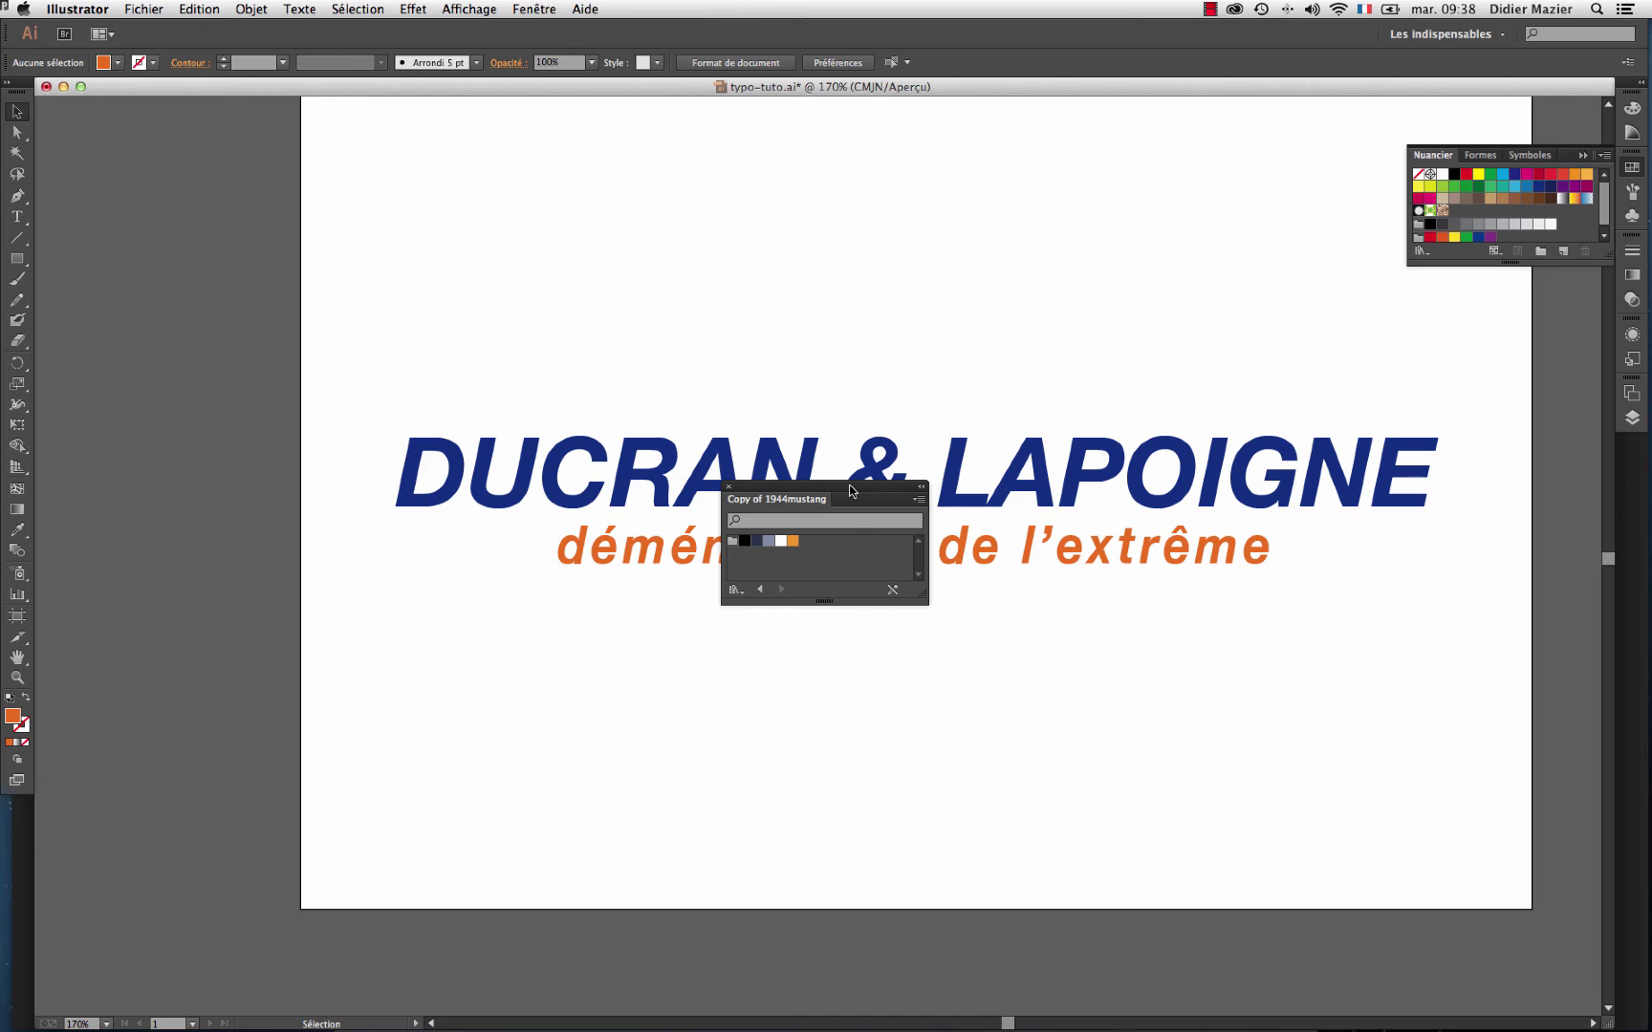
{"action": "left_click_drag", "start_coordinate": [849, 486], "coordinate": [1135, 605]}
Colour the DUCRAN & LAPOIGNE title dark navy and the tagline orange with the Copy of 1944mustang swatches.
{"action": "left_click", "coordinate": [1260, 509]}
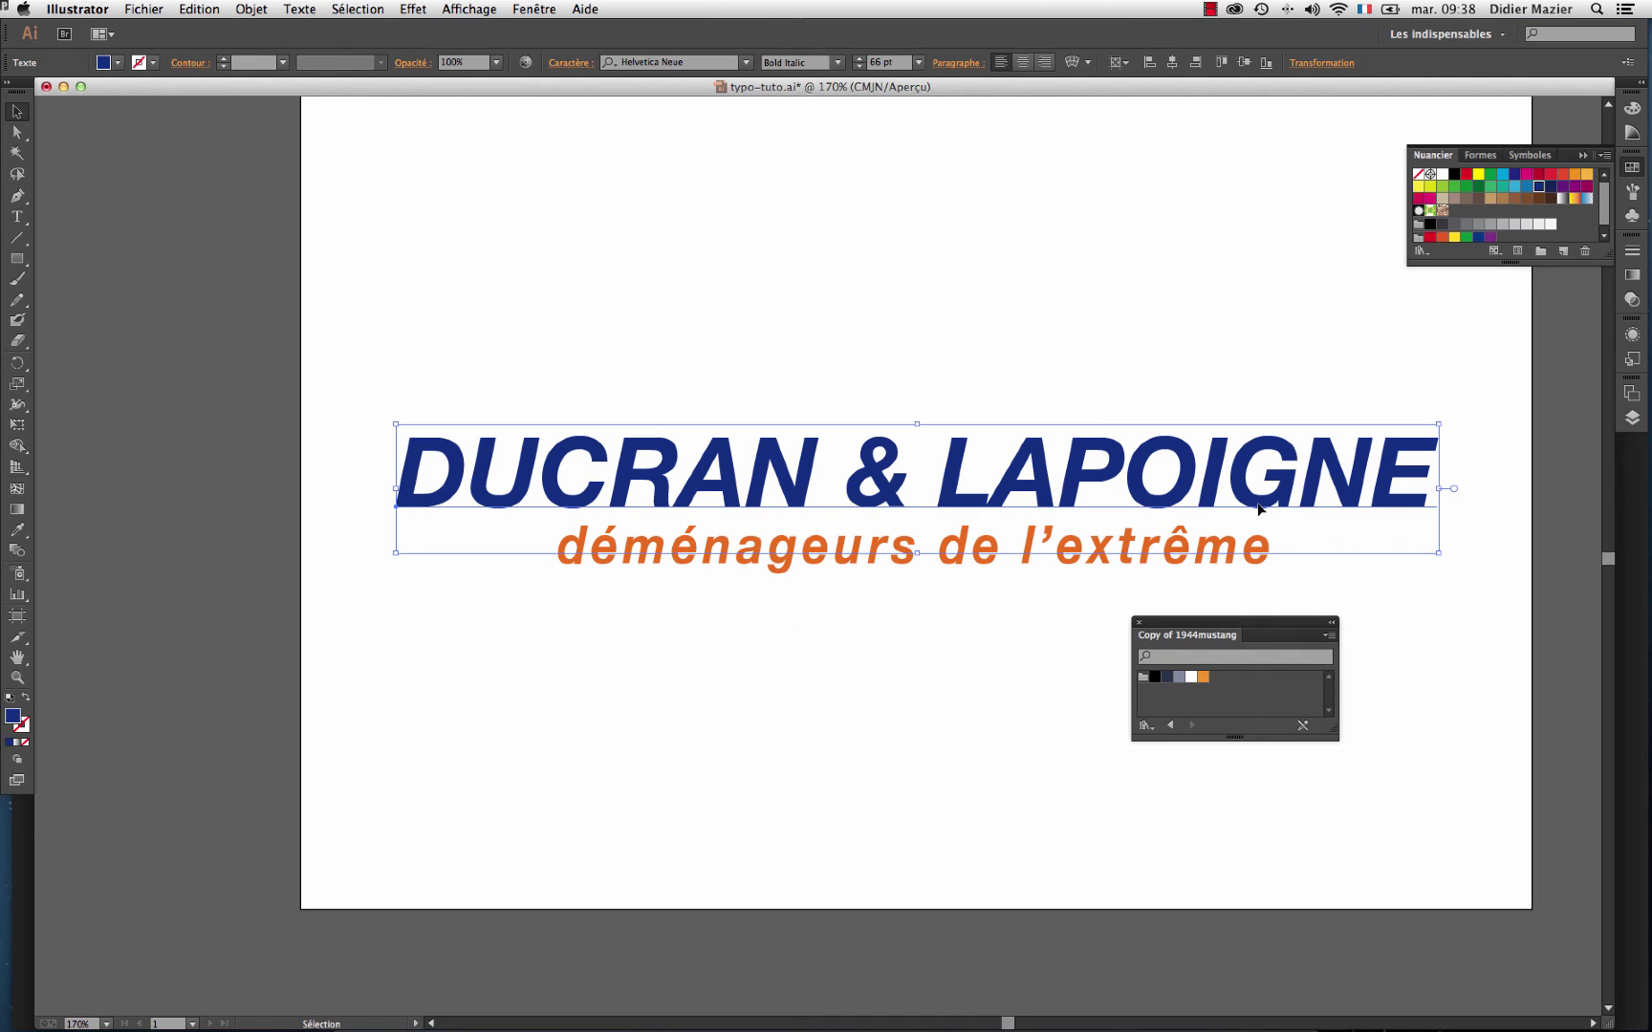
{"action": "left_click", "coordinate": [1168, 677]}
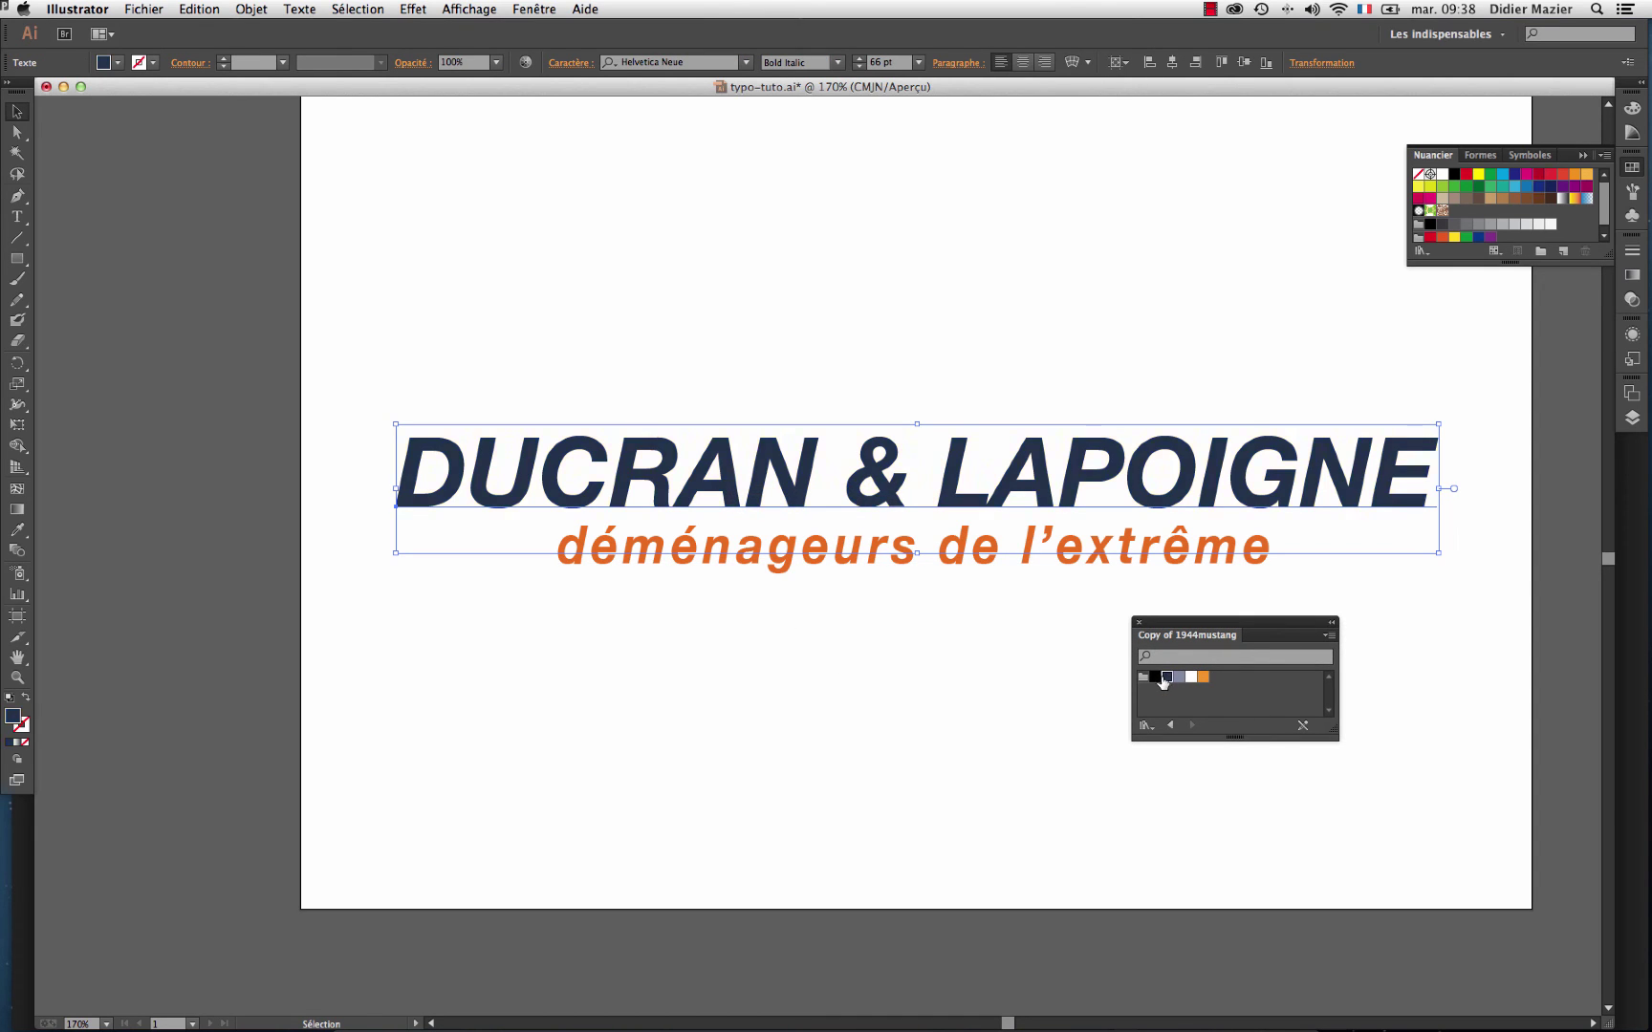
{"action": "left_click", "coordinate": [1037, 554]}
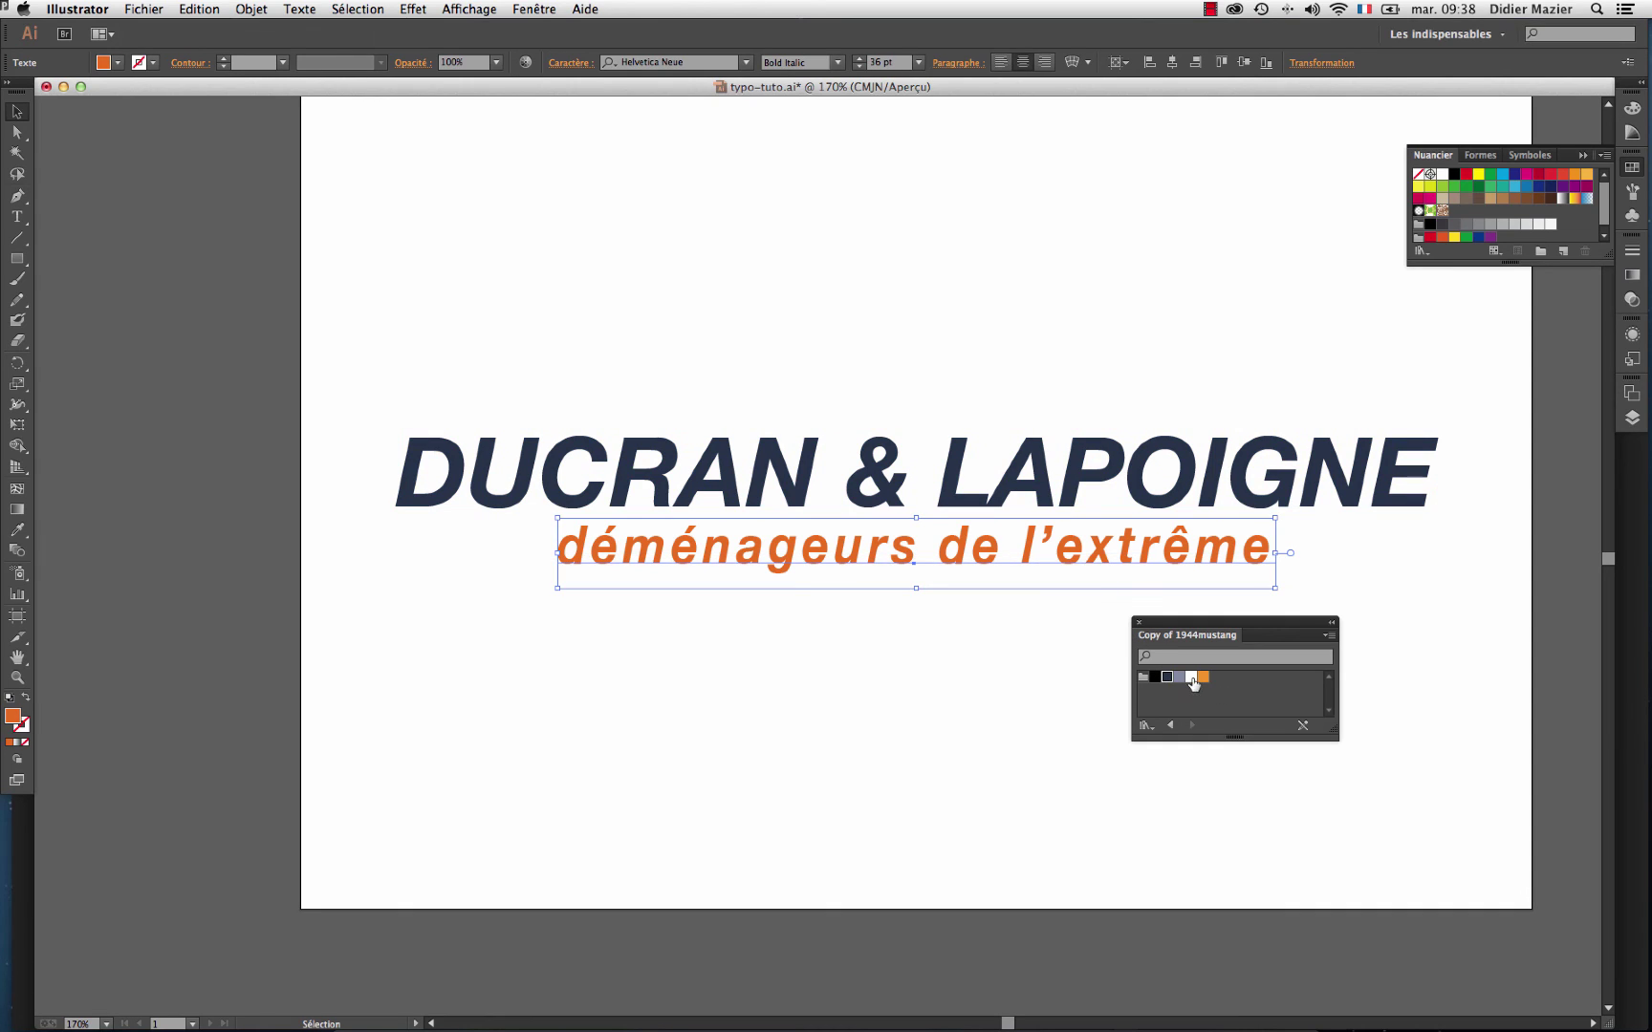
{"action": "left_click", "coordinate": [1203, 678]}
{"action": "left_click", "coordinate": [960, 659]}
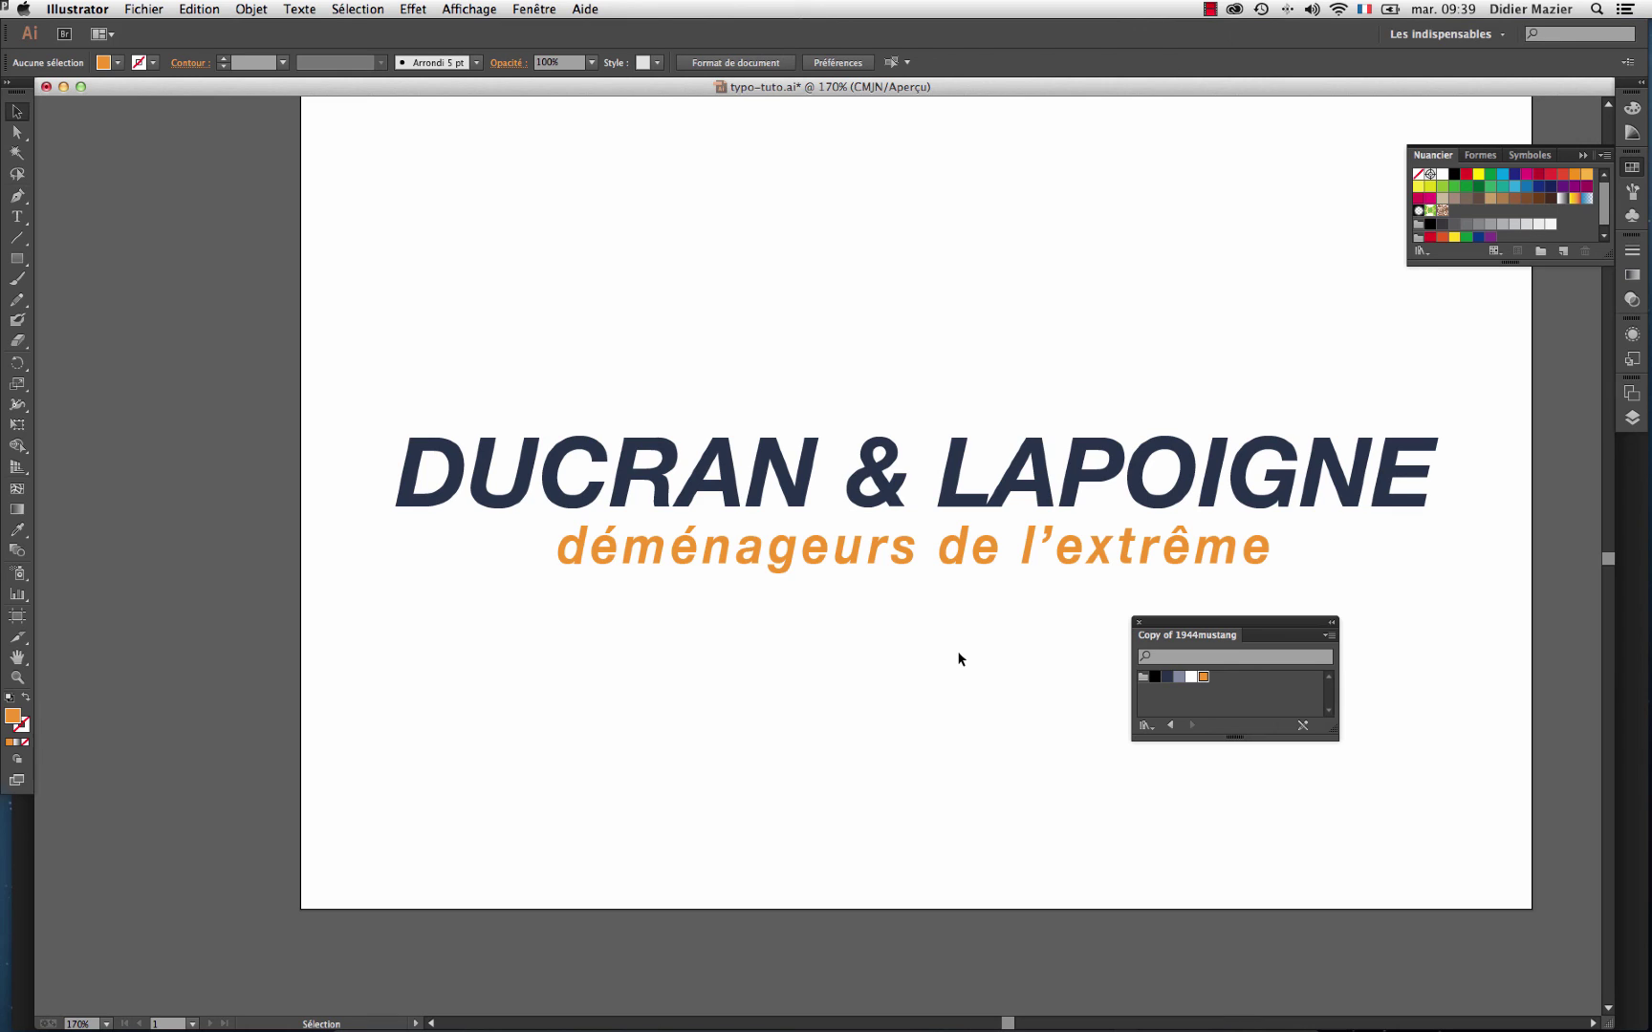
Compare title colours by applying the document's dark blue swatch to DUCRAN & LAPOIGNE, followed by the 1944mustang navy again.
{"action": "left_click", "coordinate": [1410, 508]}
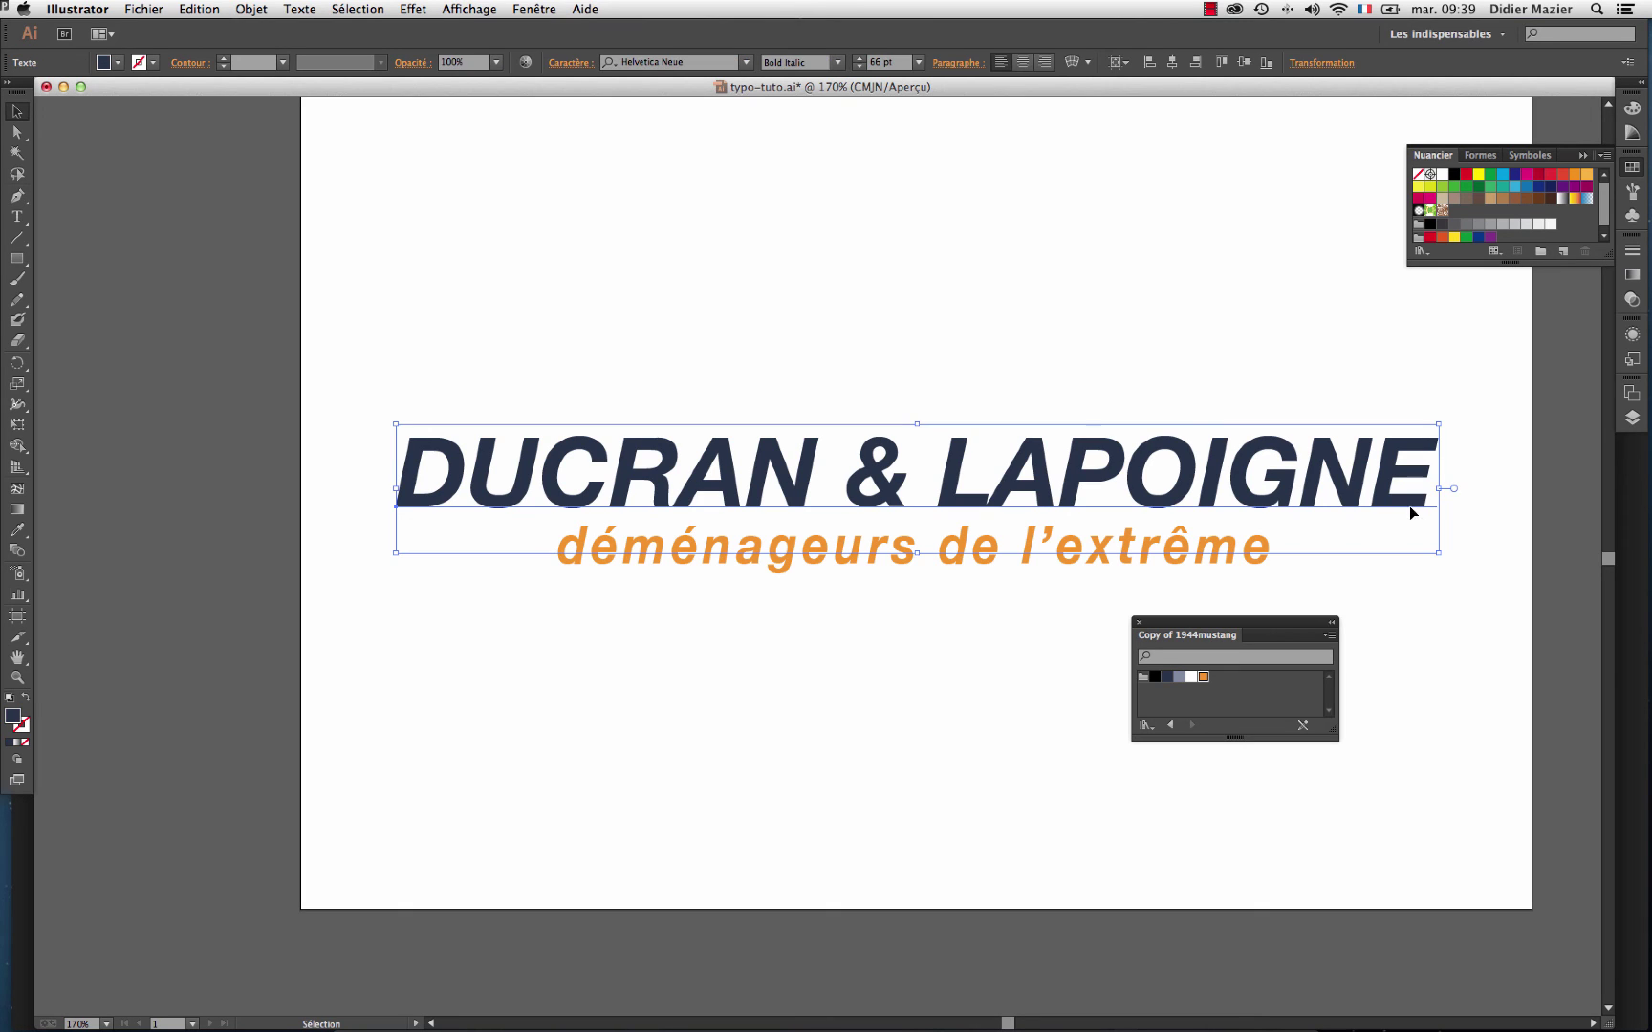
{"action": "left_click", "coordinate": [1539, 189]}
{"action": "left_click", "coordinate": [1167, 677]}
{"action": "left_click", "coordinate": [1463, 602]}
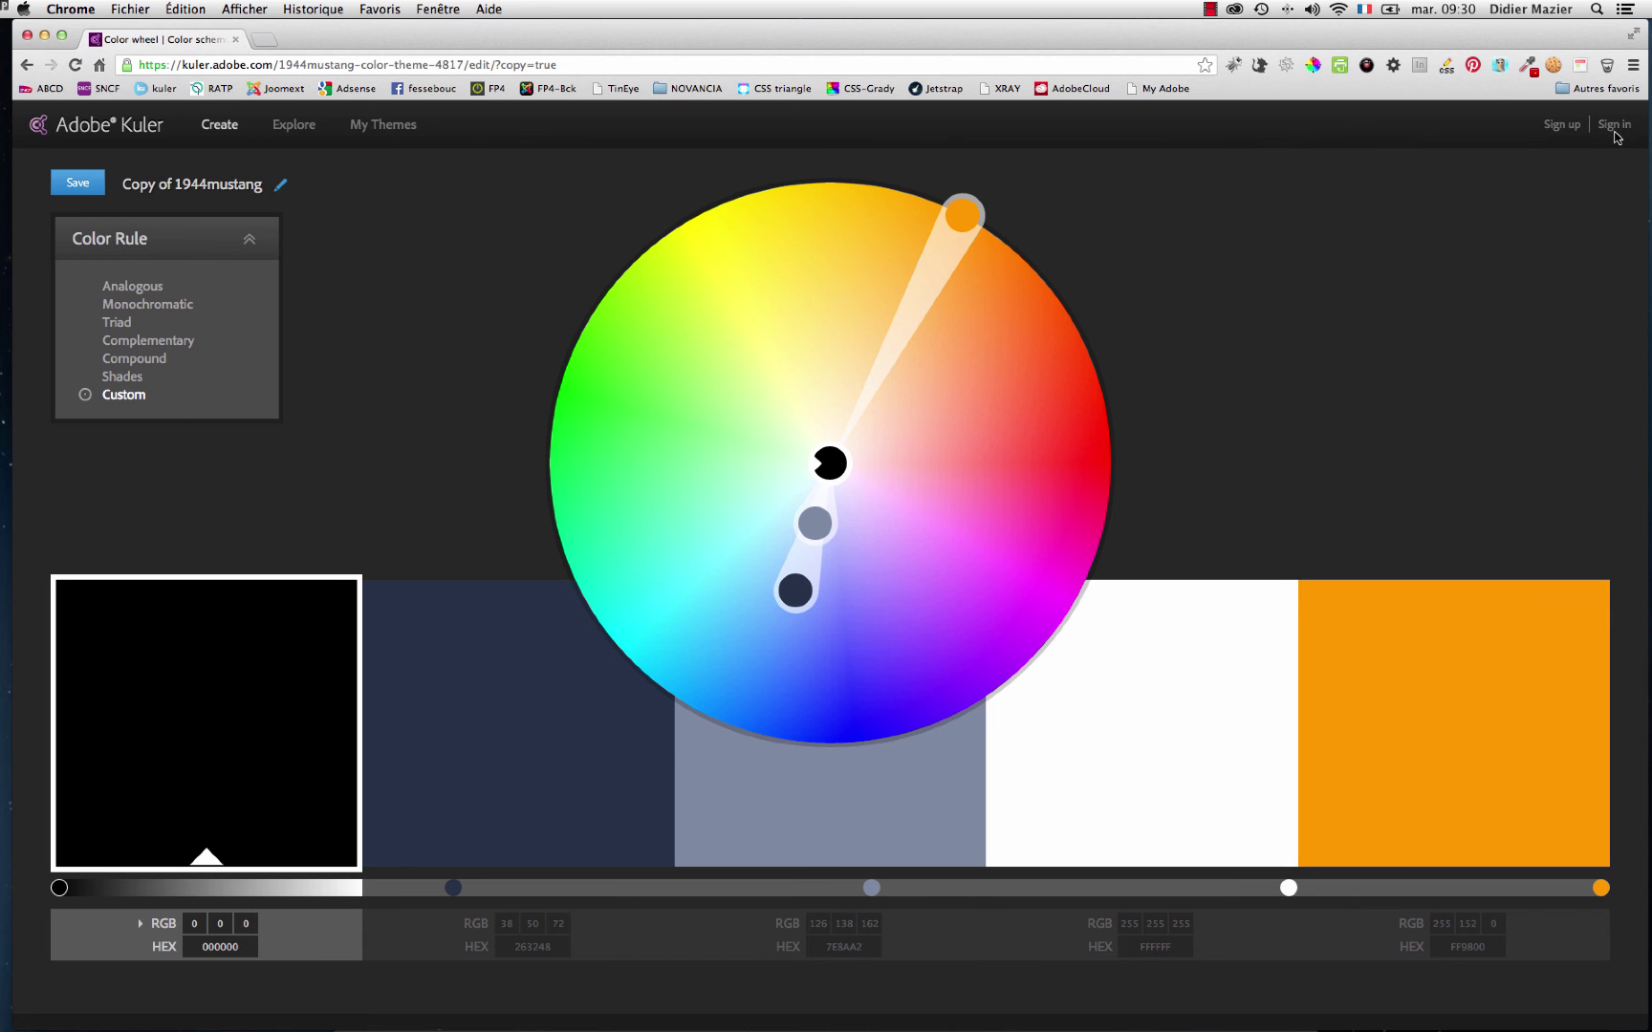